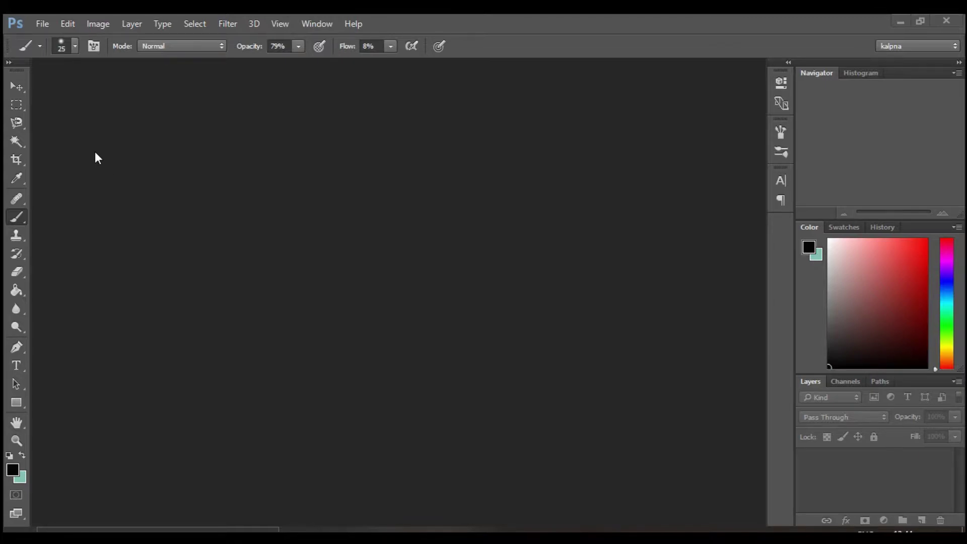
Step: Open the portrait photo and duplicate its Background layer, hiding the original
left_click(43, 28)
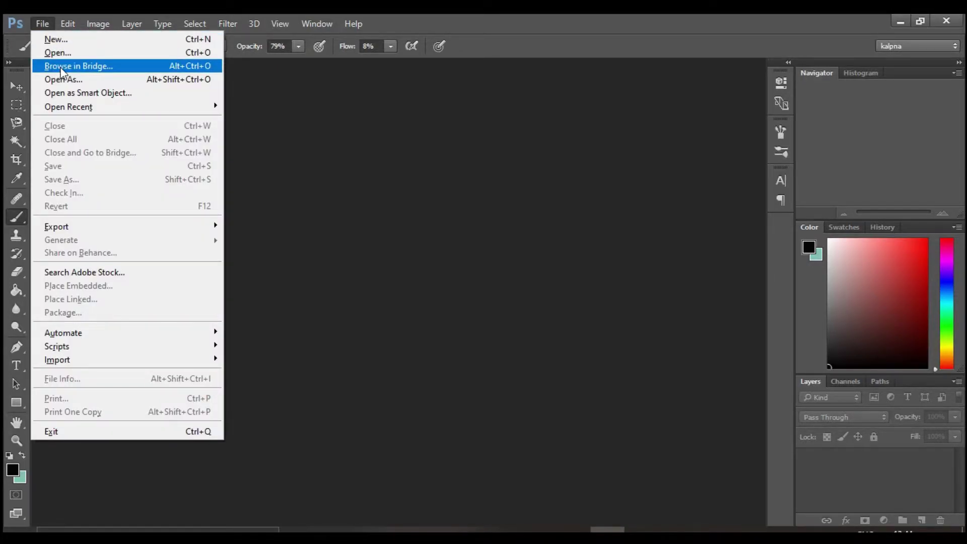
left_click(61, 56)
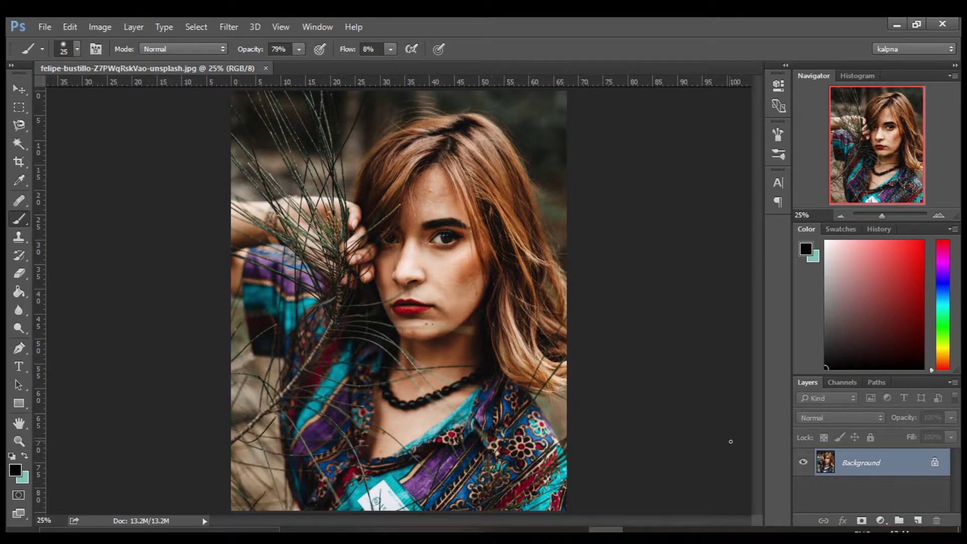
left_click_drag(892, 468, 918, 522)
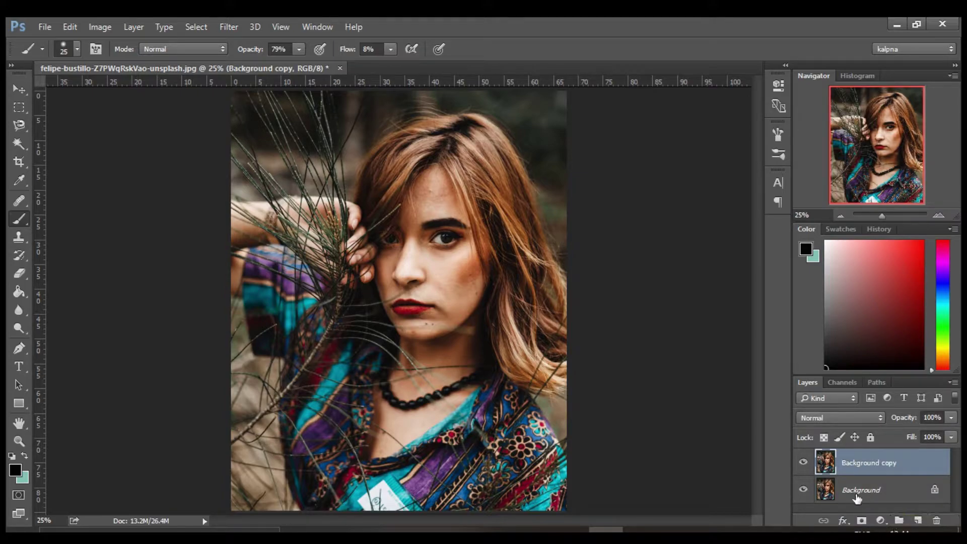
left_click(802, 491)
Step: Add a Curves adjustment layer with the midtones raised to brighten the photo, and invert its mask to black
left_click(882, 520)
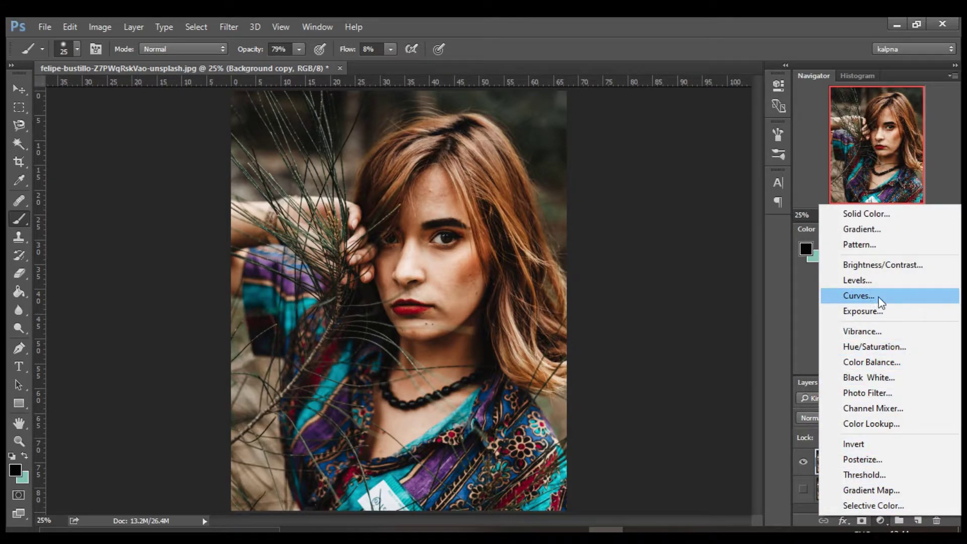
left_click(859, 296)
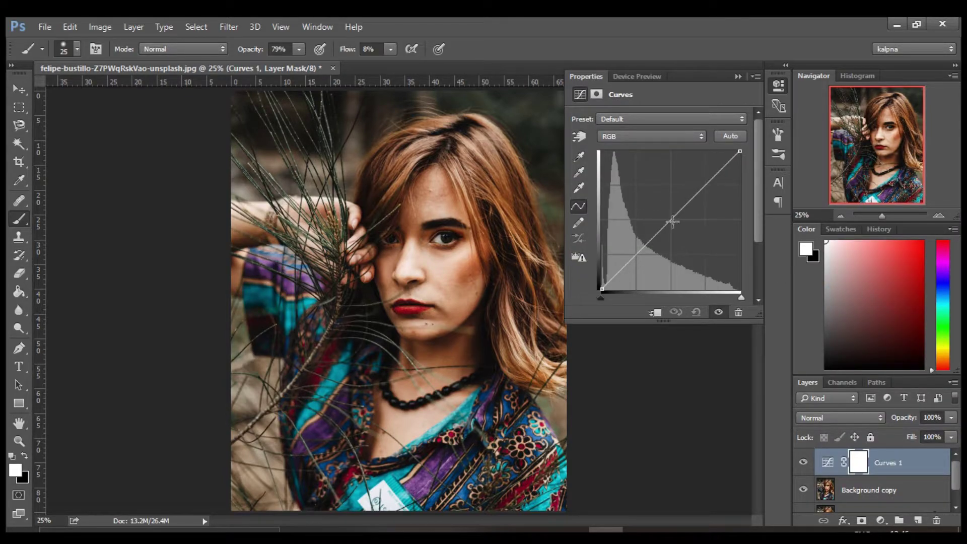
left_click_drag(671, 220, 660, 209)
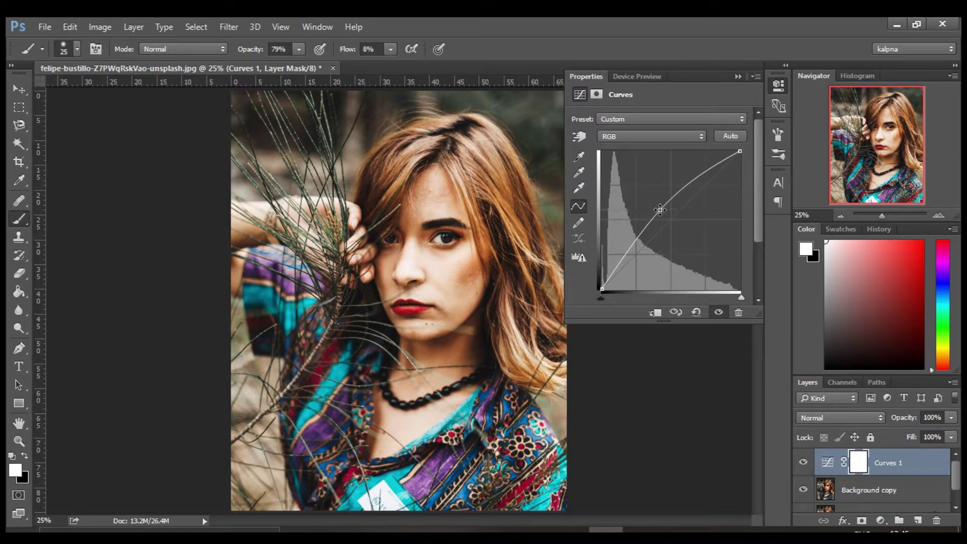
left_click(736, 77)
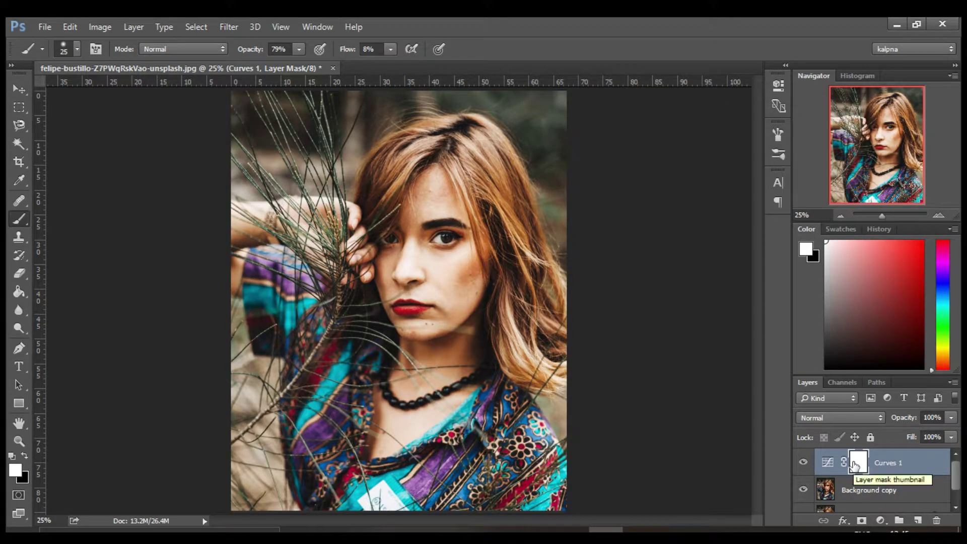
key("ctrl+i")
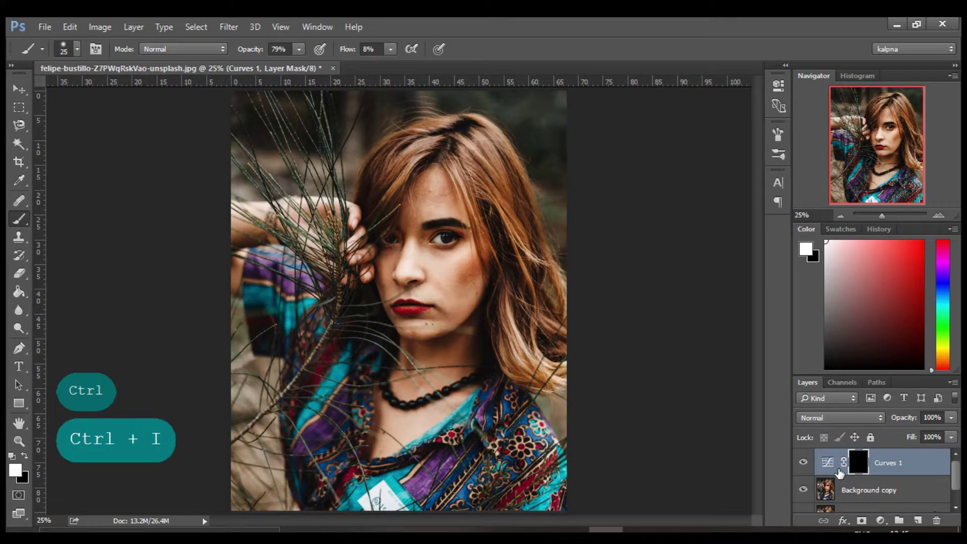
Step: Add a second Curves adjustment layer with the midtones lowered to darken the photo, and invert its mask to black
left_click(887, 521)
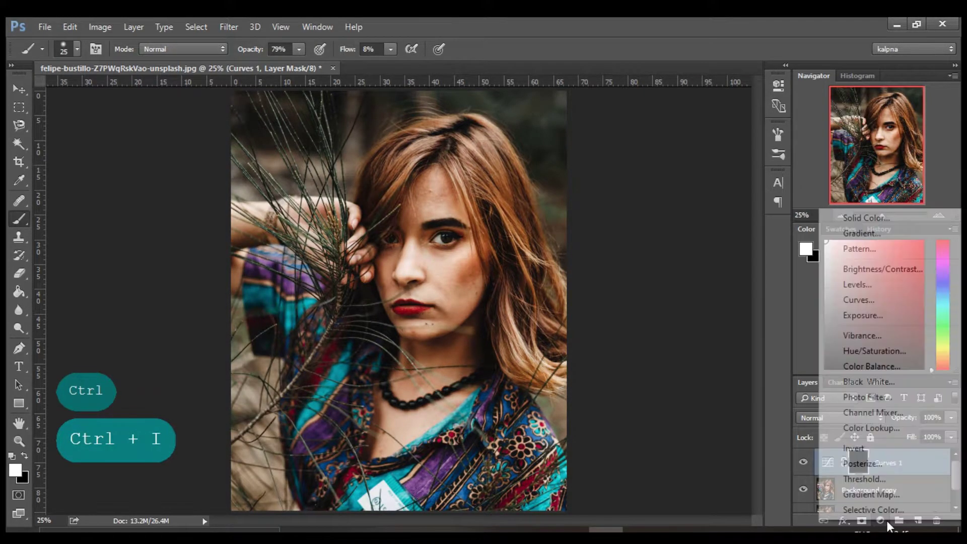
left_click(882, 312)
left_click_drag(672, 222, 688, 234)
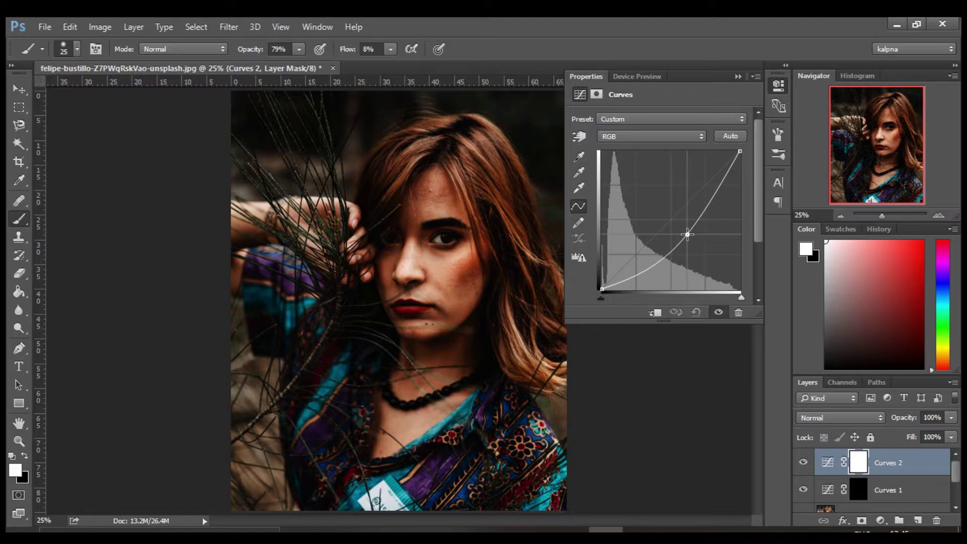
left_click_drag(688, 234, 687, 234)
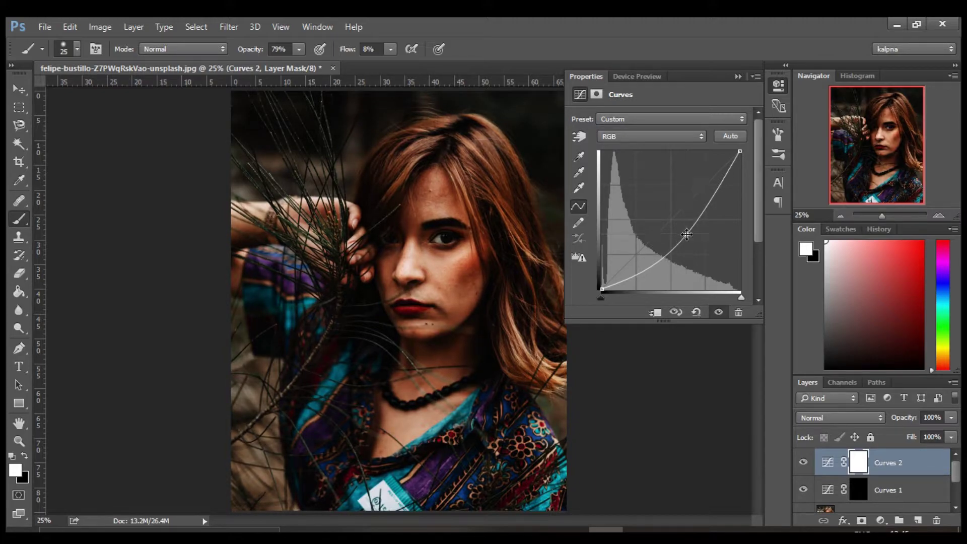
left_click(737, 76)
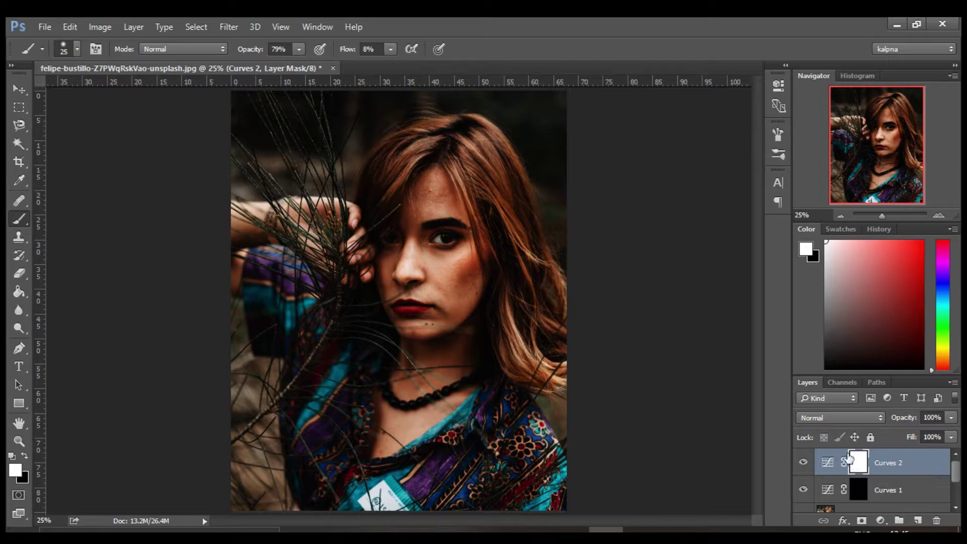
key("ctrl+i")
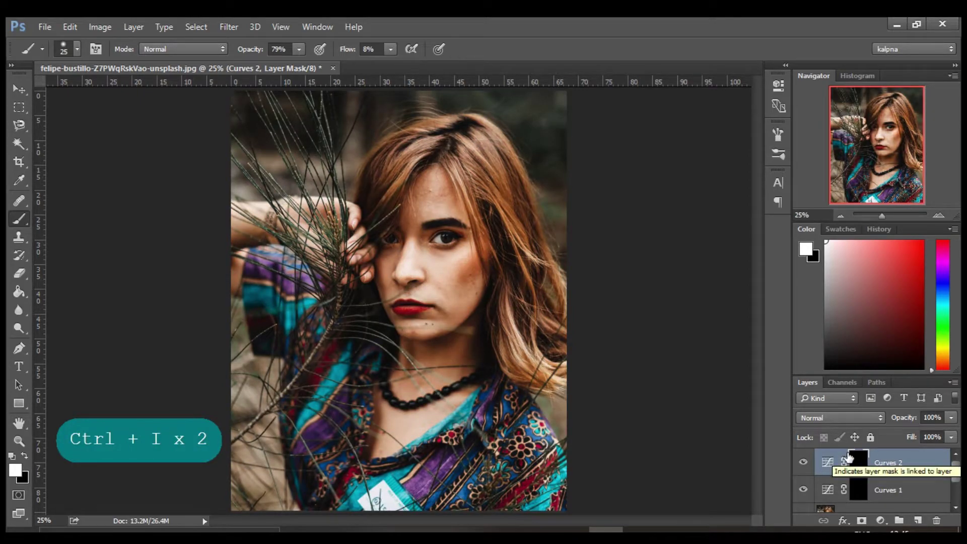
Step: Remove the blemishes on the forehead and cheek of the Background copy layer using the Healing Brush at size 30
scroll(853, 493, "down", 1)
left_click(861, 490)
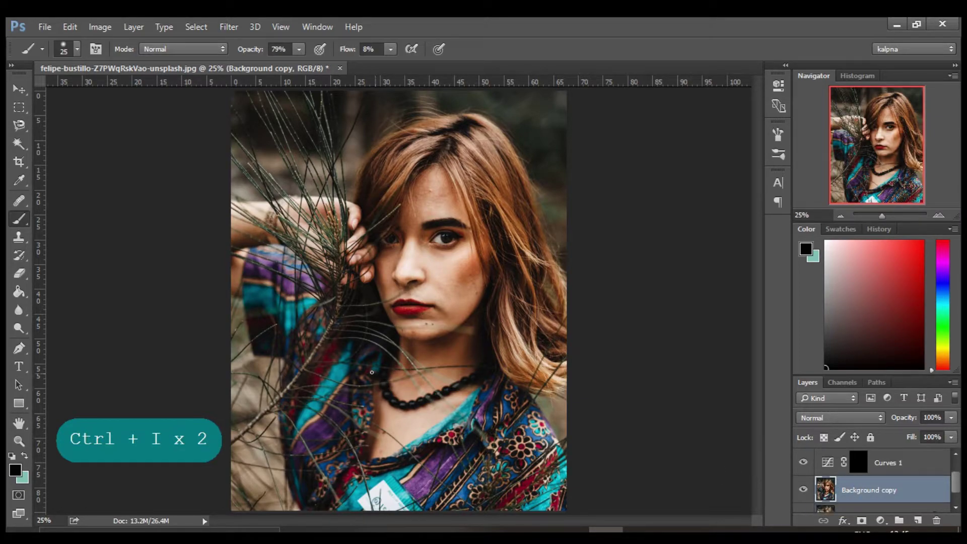
left_click(20, 200)
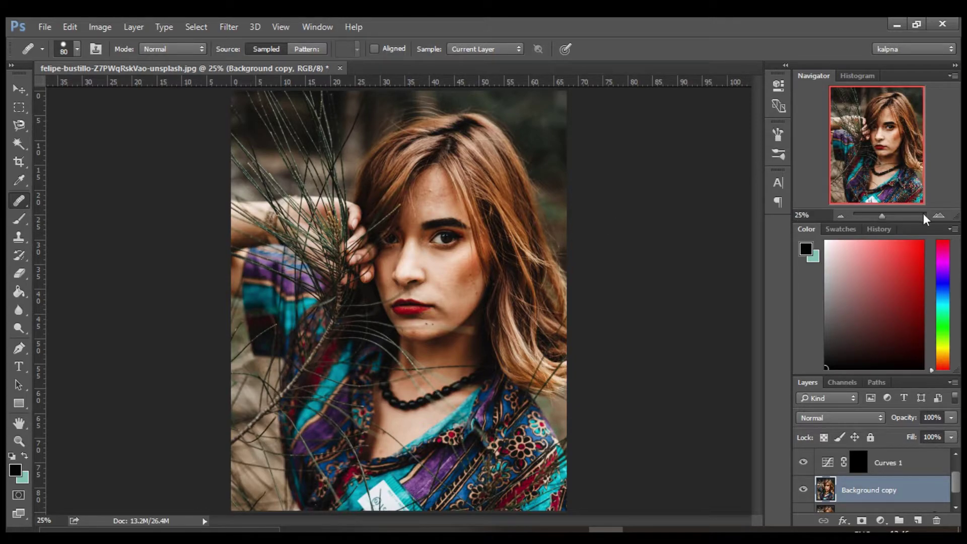
left_click(939, 213)
left_click(939, 214)
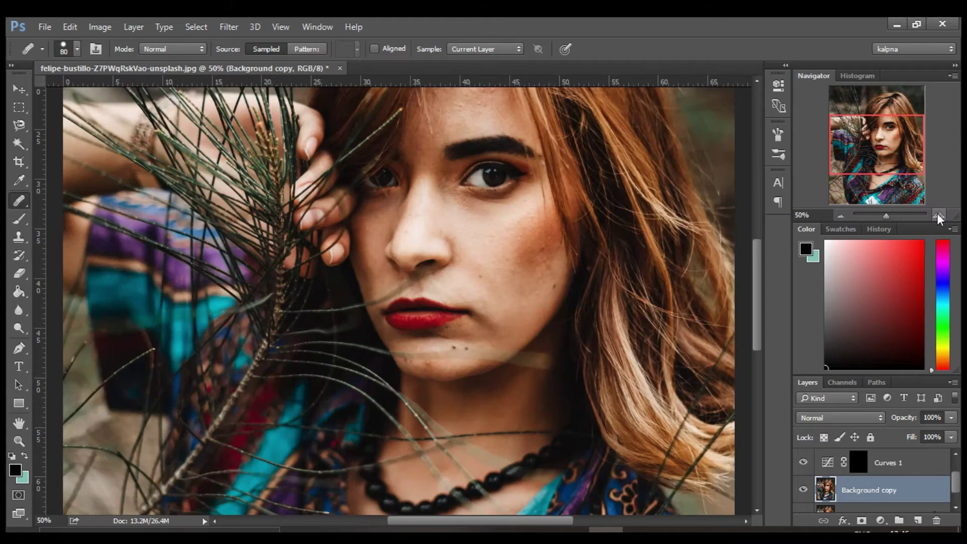
left_click_drag(904, 170, 902, 156)
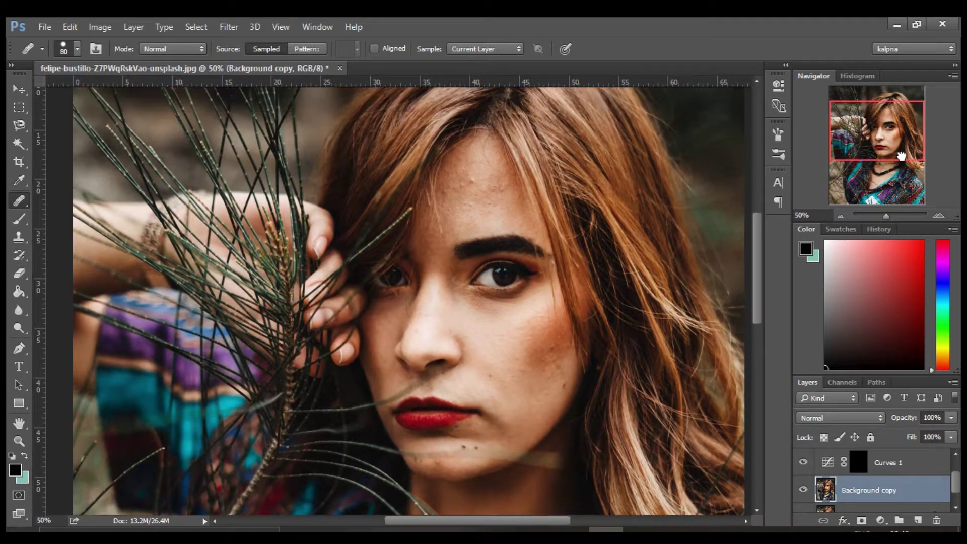
key("bracketleft")
key("bracketleft")
key("bracketleft")
key("bracketleft")
key("bracketleft")
key("bracketleft")
key("bracketleft")
left_click(465, 193, "alt")
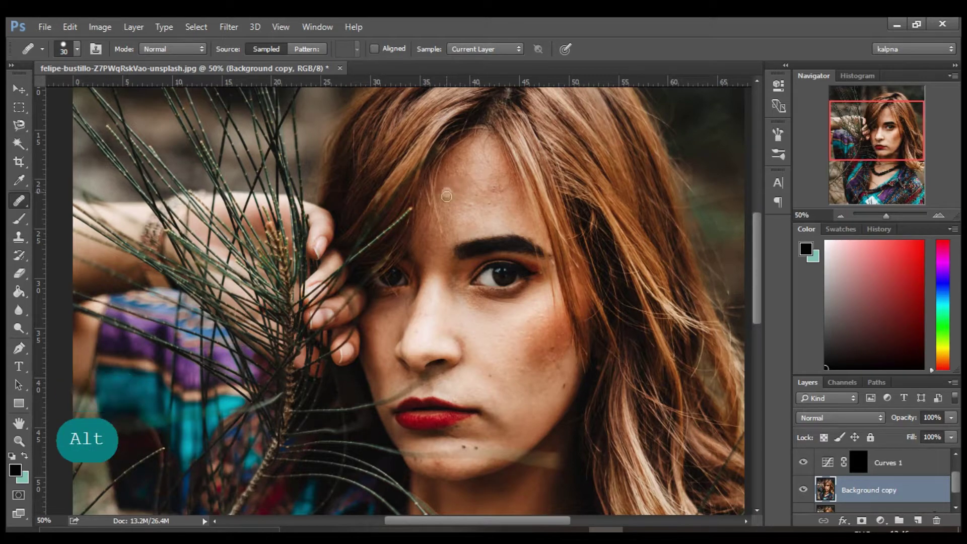
key("ctrl+z")
left_click(501, 190, "alt")
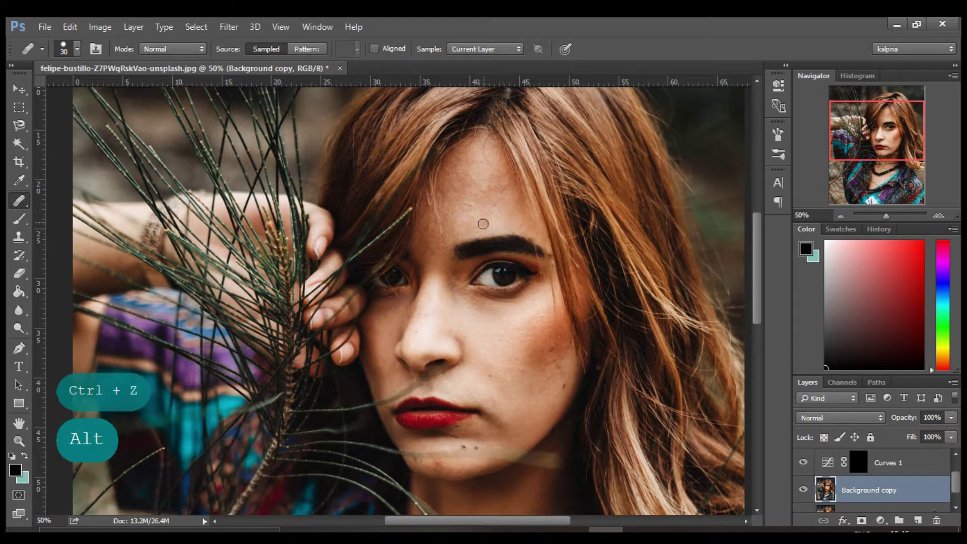
left_click(467, 201, "alt")
left_click(536, 319, "alt")
left_click(550, 394, "alt")
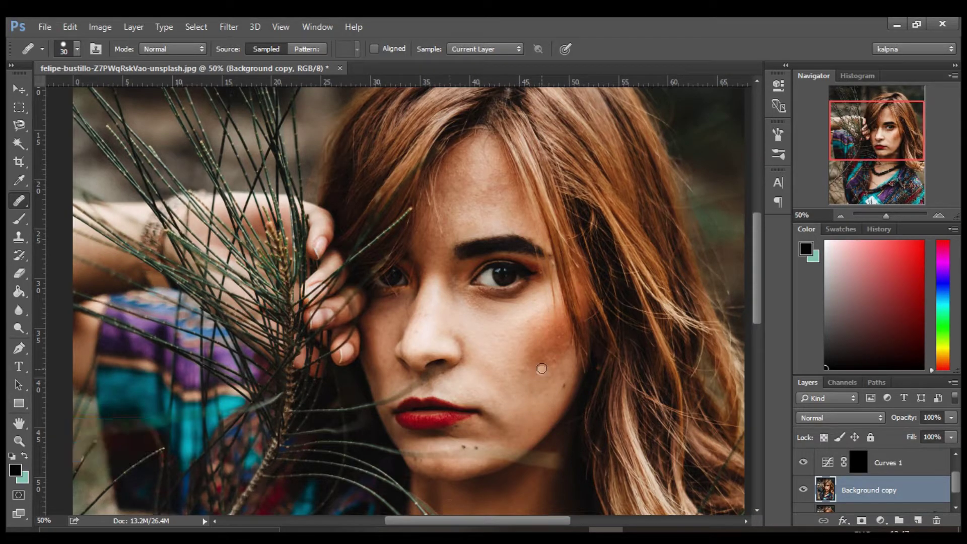
Step: Smooth the skin under the fully visible eye with the Healing Brush, reducing its size to 15 and finally 10
scroll(522, 371, "up", 2)
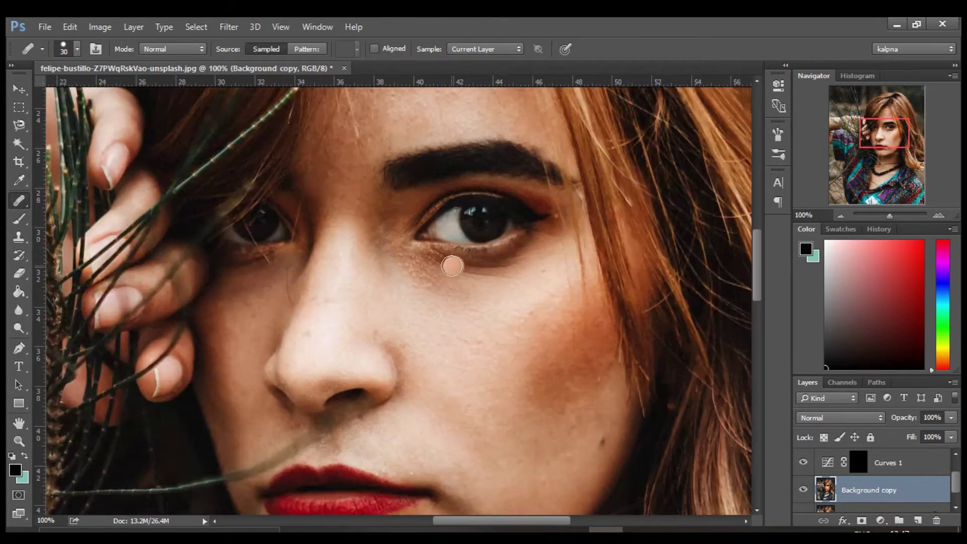
left_click(492, 279, "alt")
key("bracketleft")
key("bracketleft")
key("bracketleft")
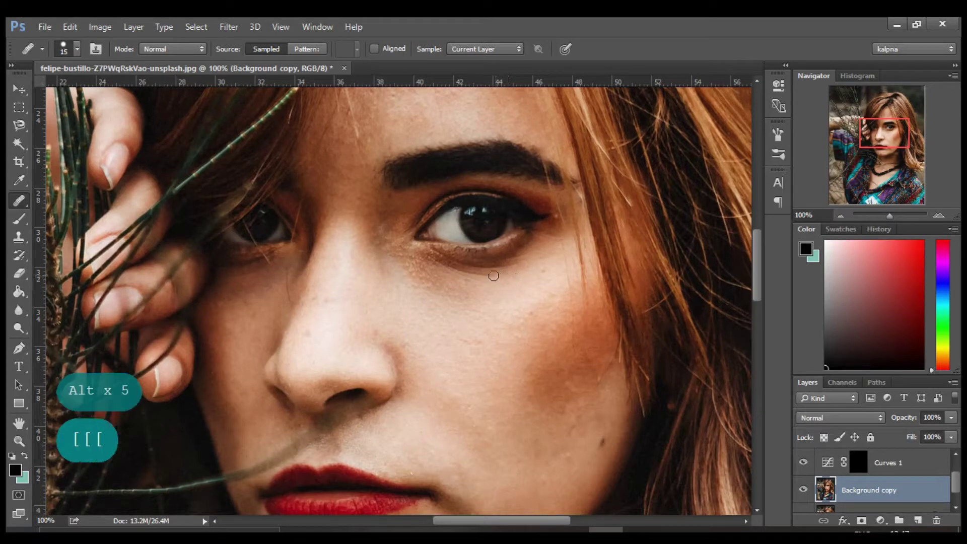
left_click(490, 310, "alt")
left_click(494, 290, "alt")
left_click(483, 281, "alt")
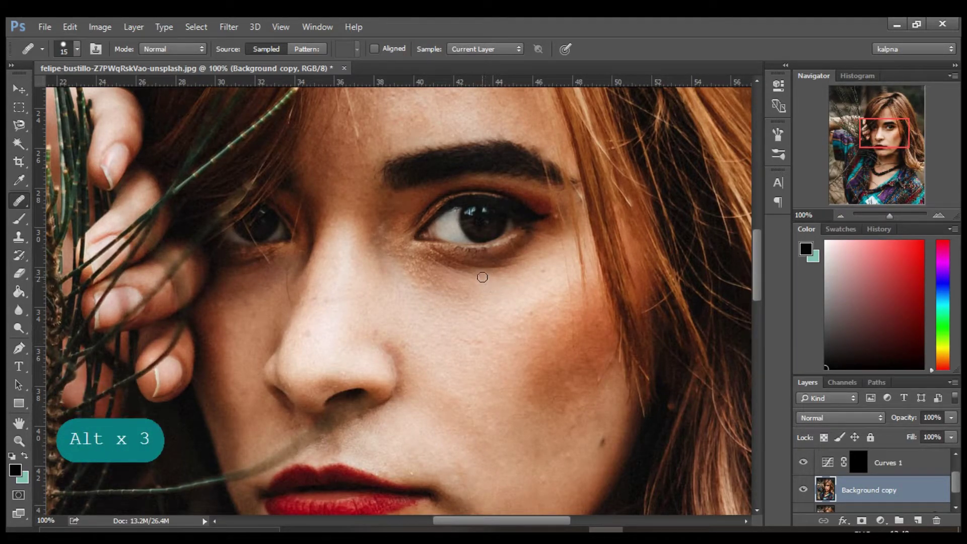
left_click(442, 263, "alt")
key("bracketleft")
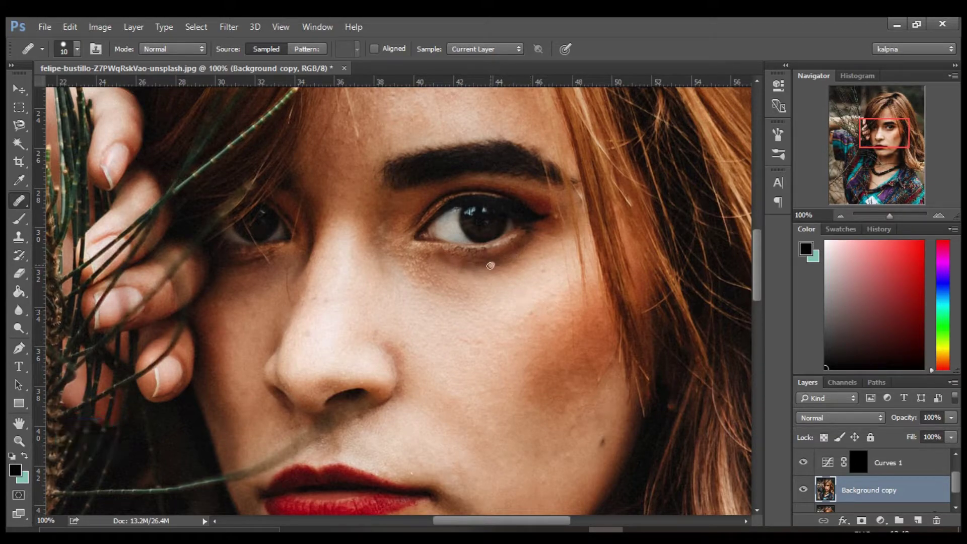
Step: Heal the skin under the partly covered eye beside the hand, undoing one unsatisfactory stroke
scroll(488, 348, "down", 1)
scroll(489, 348, "down", 2)
left_click(222, 238, "alt")
left_click(232, 234, "alt")
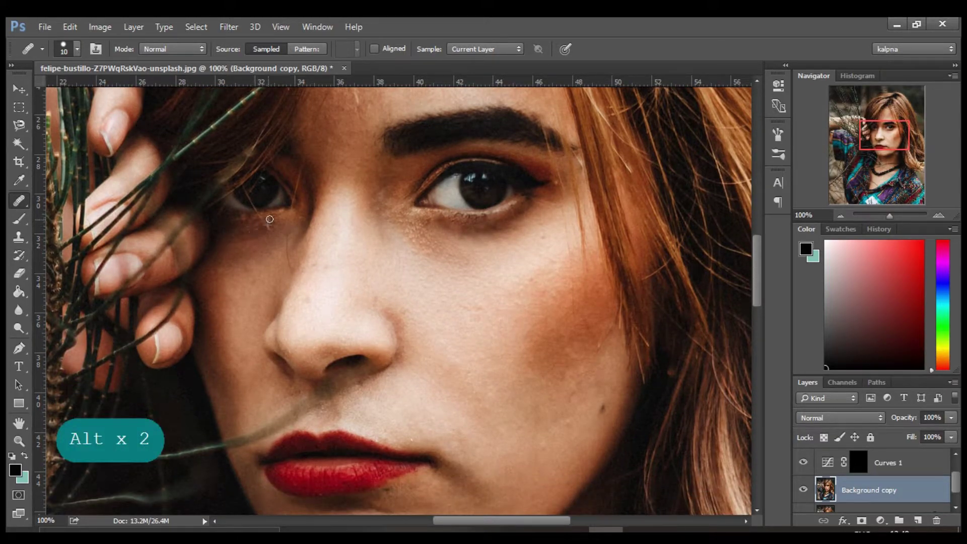
key("ctrl+z")
left_click(243, 247, "alt")
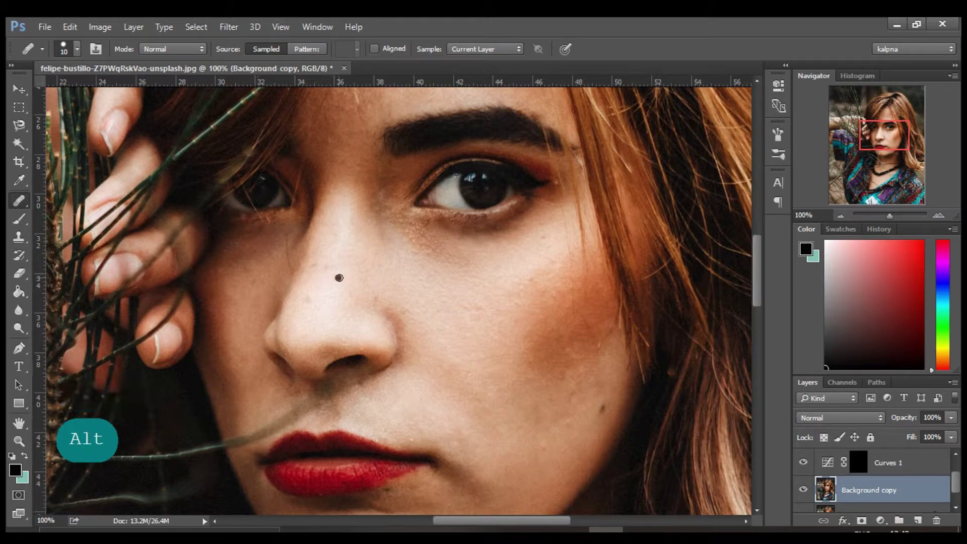
Step: Heal the remaining small blemishes on the cheek and upper face with the size 10 Healing Brush
left_click(529, 225, "alt")
left_click(457, 250, "alt")
scroll(457, 251, "down", 5)
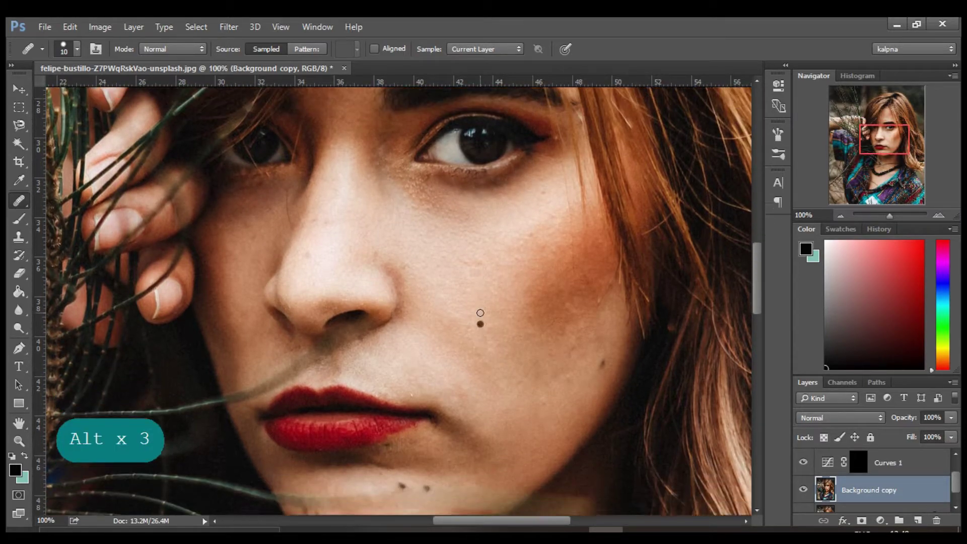
scroll(378, 188, "up", 20)
left_click(384, 168, "alt")
scroll(374, 200, "down", 2)
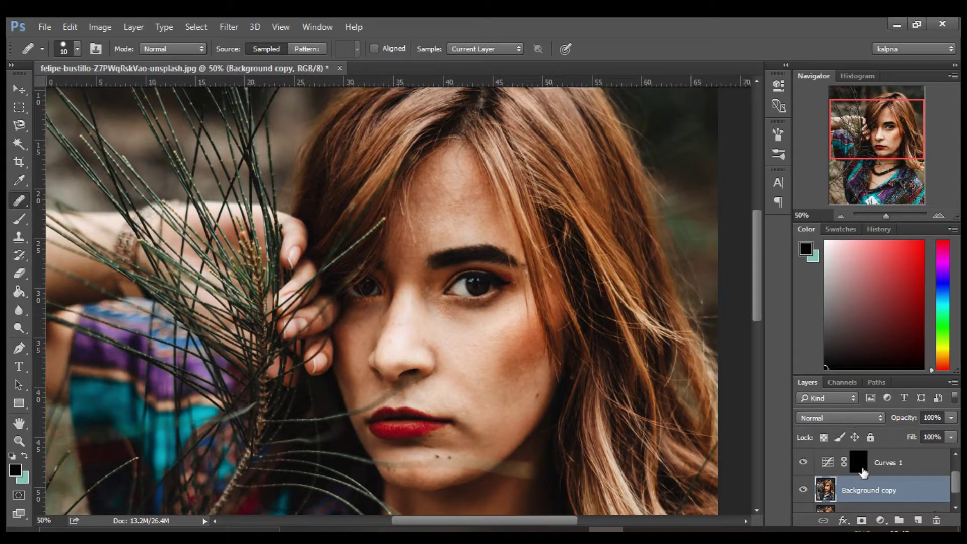
Step: Paint white over the cheek on the brightening Curves 1 mask with the Brush at size 90, and set the flow to 5%
left_click(859, 463)
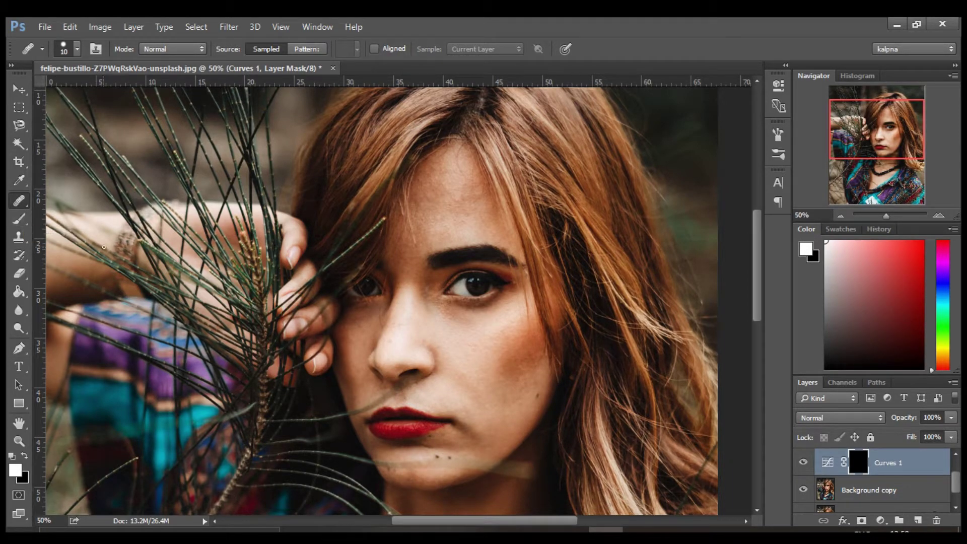
key("b")
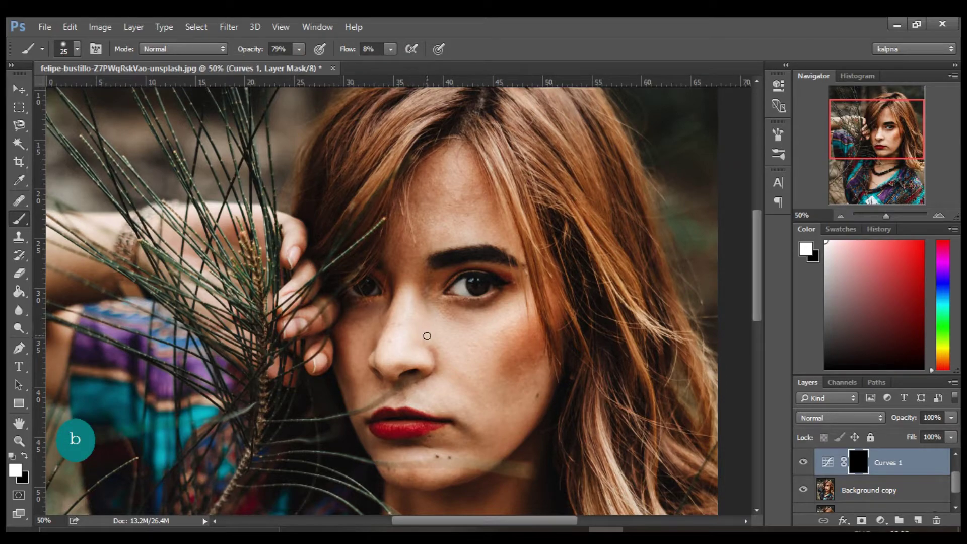
key("bracketright")
key("bracketright")
key("bracketright")
key("bracketright")
key("bracketright")
key("bracketright")
key("bracketright")
key("bracketright")
key("bracketright")
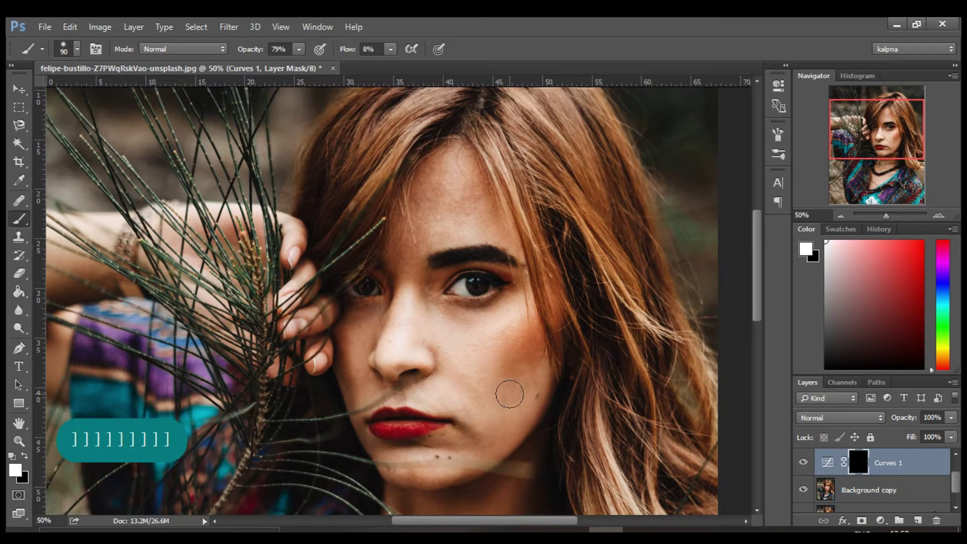
key("shift+0")
key("shift+5")
Step: Raise the Curves 1 midtones slightly and paint white on its mask around the under-eye and nose area, reducing the brush to size 30
double_click(828, 463)
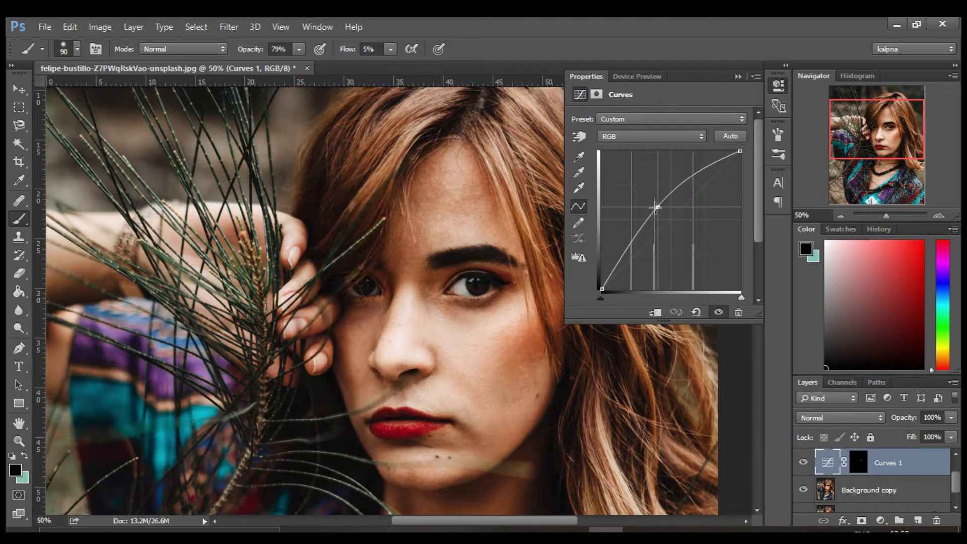
left_click(492, 370)
key("b")
key("bracketleft")
key("bracketleft")
key("bracketleft")
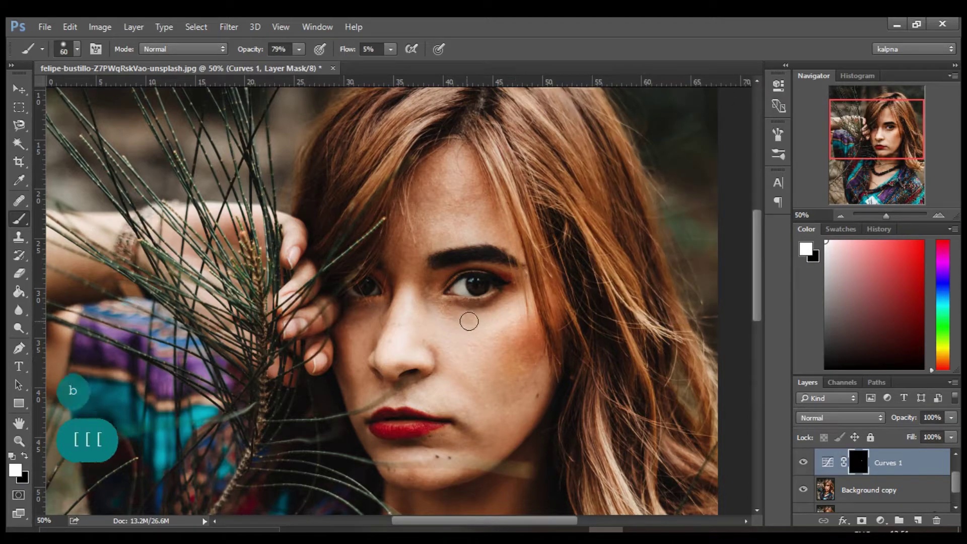
key("bracketleft")
key("bracketleft")
key("bracketleft")
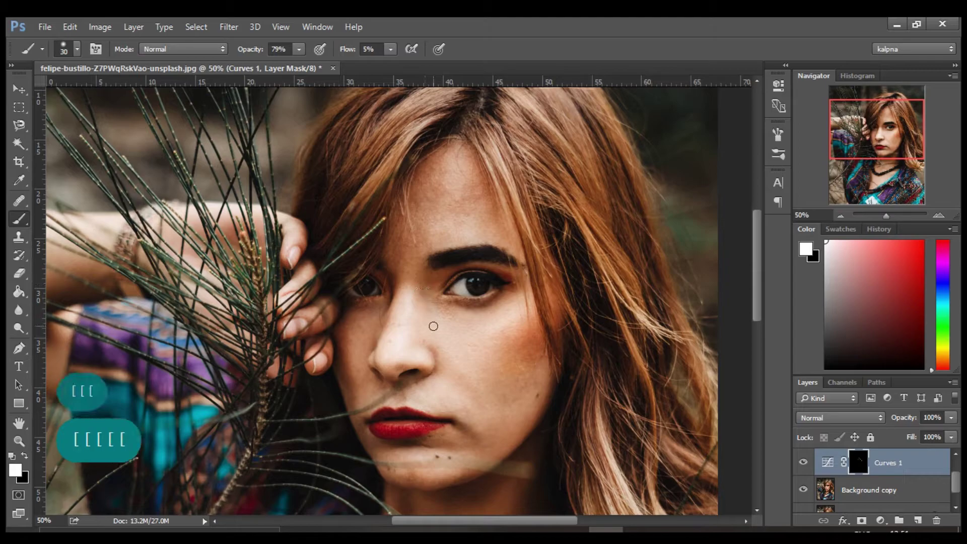
Step: Paint white over the under-eye and forehead areas on the Curves 1 mask, varying the brush between size 30 and 80
key("bracketright")
key("bracketright")
key("bracketright")
key("bracketright")
key("bracketright")
key("bracketright")
key("bracketleft")
key("bracketleft")
key("bracketleft")
key("bracketleft")
key("bracketleft")
key("bracketright")
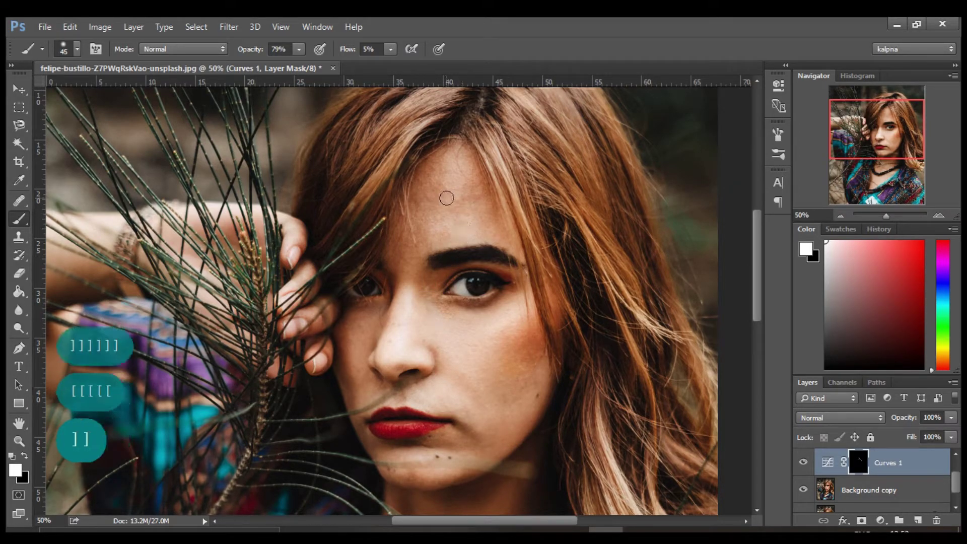
key("bracketright")
key("bracketright")
key("bracketright")
key("bracketright")
left_click(938, 215)
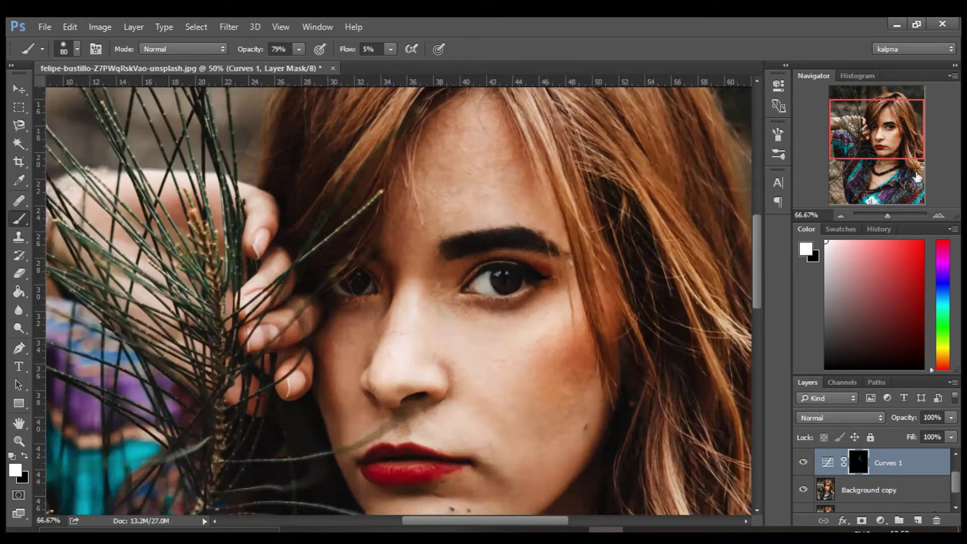
Step: Brighten fine patches of the forehead on the Curves 1 mask with the brush at size 20 to 30
key("bracketleft")
key("bracketleft")
key("bracketleft")
key("bracketleft")
key("bracketleft")
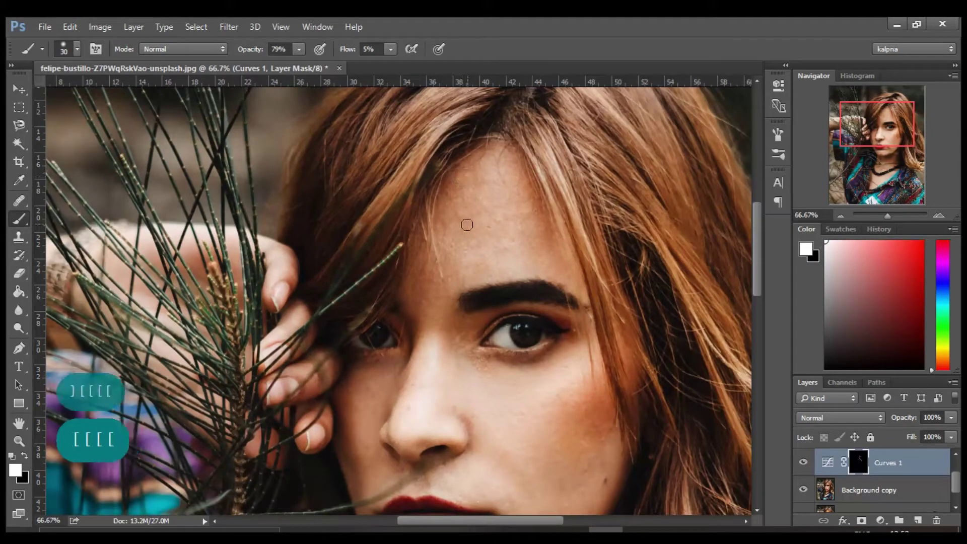
key("bracketleft")
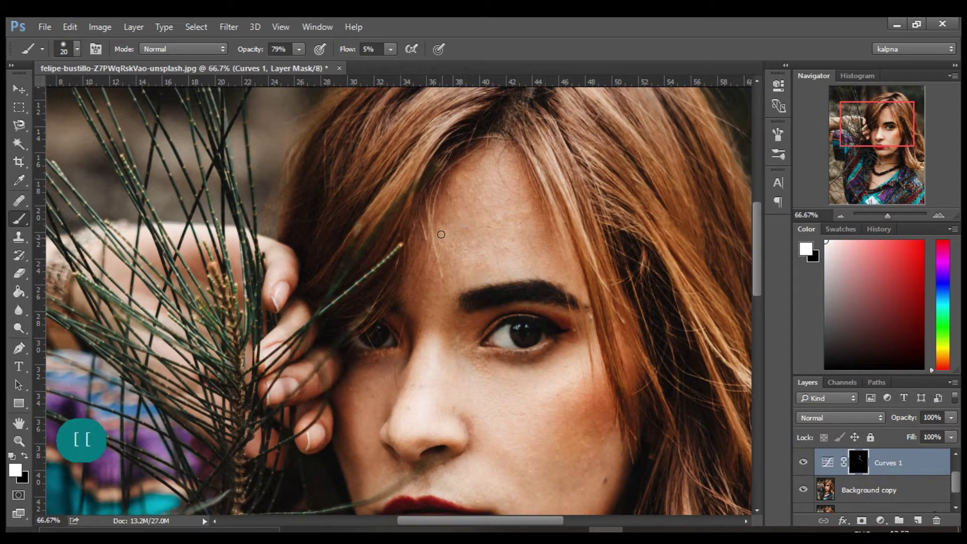
key("bracketright")
Step: Paint white on the Curves 1 mask beside the nose, around the mouth corner and on the cheek, using brush sizes 30 to 70
scroll(469, 172, "down", 2)
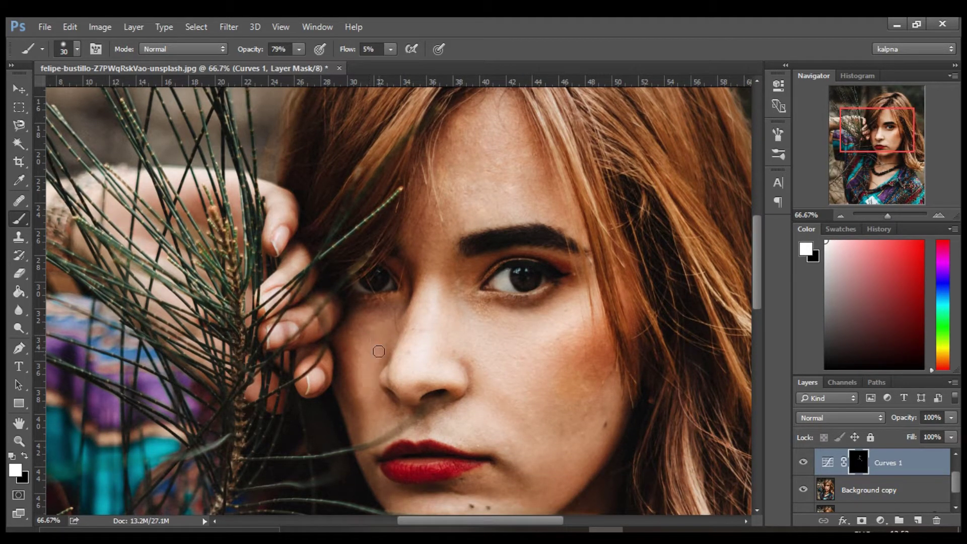
scroll(504, 353, "down", 2)
key("bracketright")
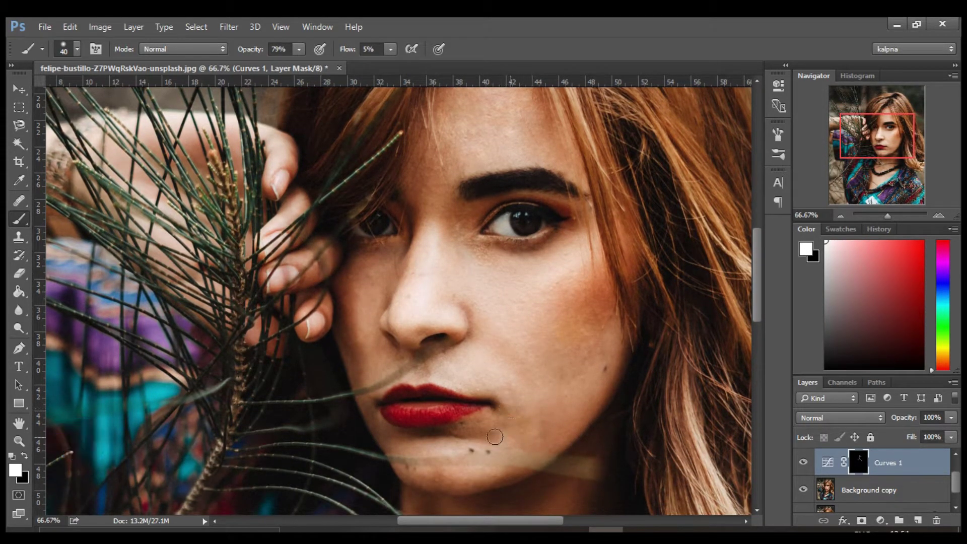
key("bracketleft")
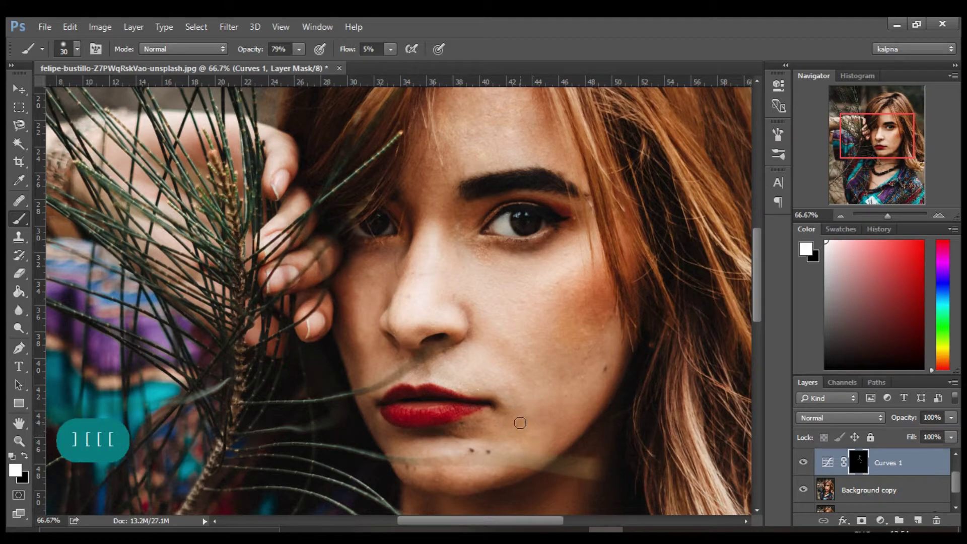
key("bracketright")
scroll(524, 403, "down", 1)
key("bracketright")
key("bracketright")
key("bracketright")
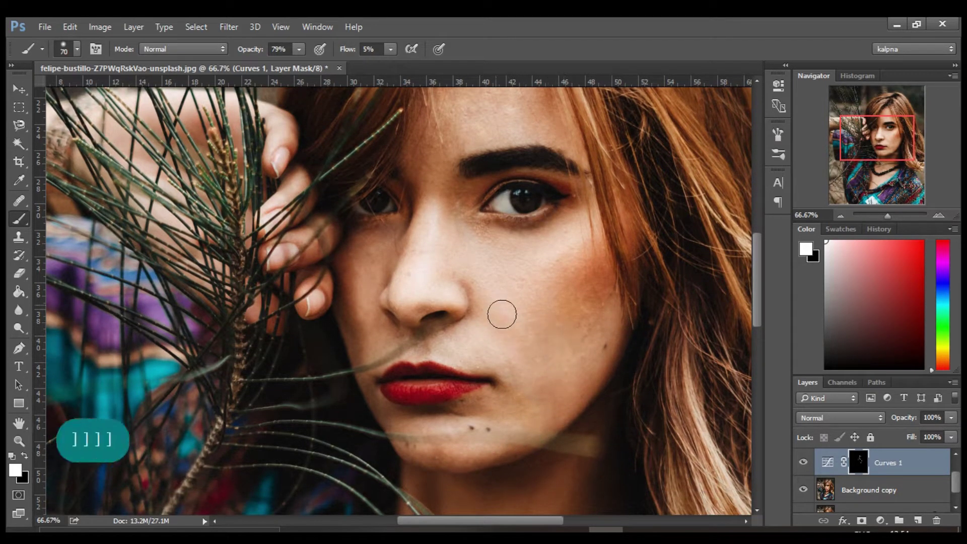
Step: Touch up the remaining darker patches of the face on the Curves 1 mask, reducing the brush to size 35
scroll(494, 304, "up", 3)
scroll(548, 341, "down", 2)
key("bracketleft")
key("bracketleft")
key("bracketleft")
key("bracketleft")
key("bracketleft")
scroll(527, 454, "down", 2)
Step: Compare the portrait with and without the brightening Curves 1 layer by toggling its visibility
left_click(841, 214)
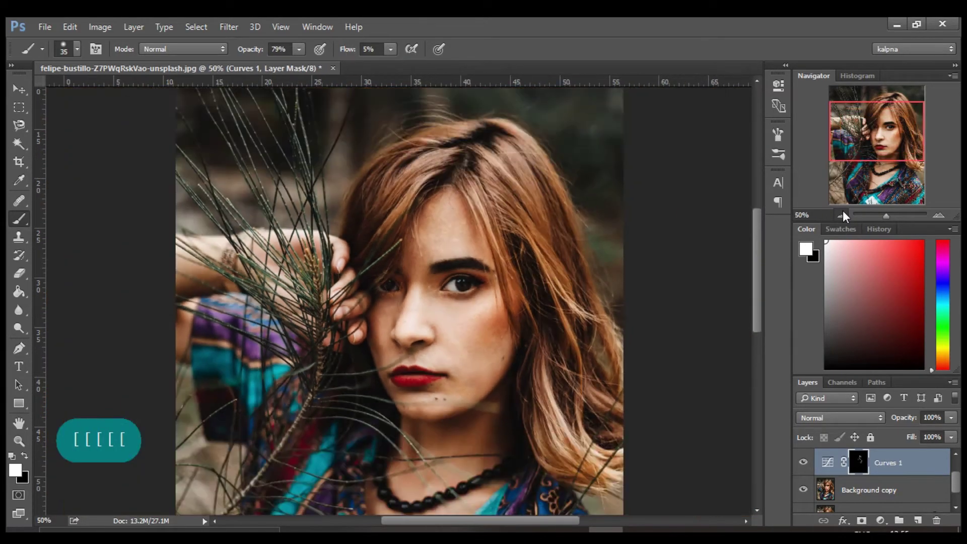
left_click(804, 463)
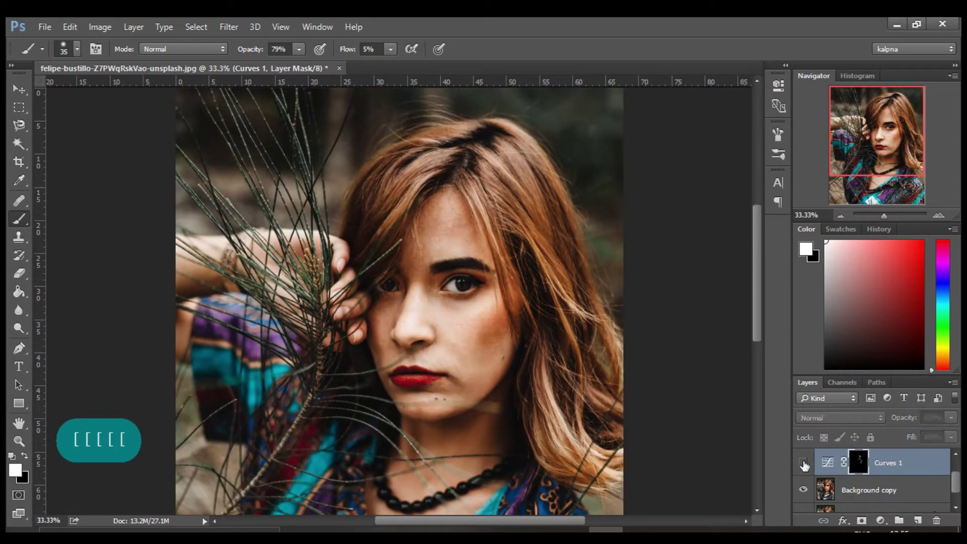
left_click(803, 463)
left_click(804, 463)
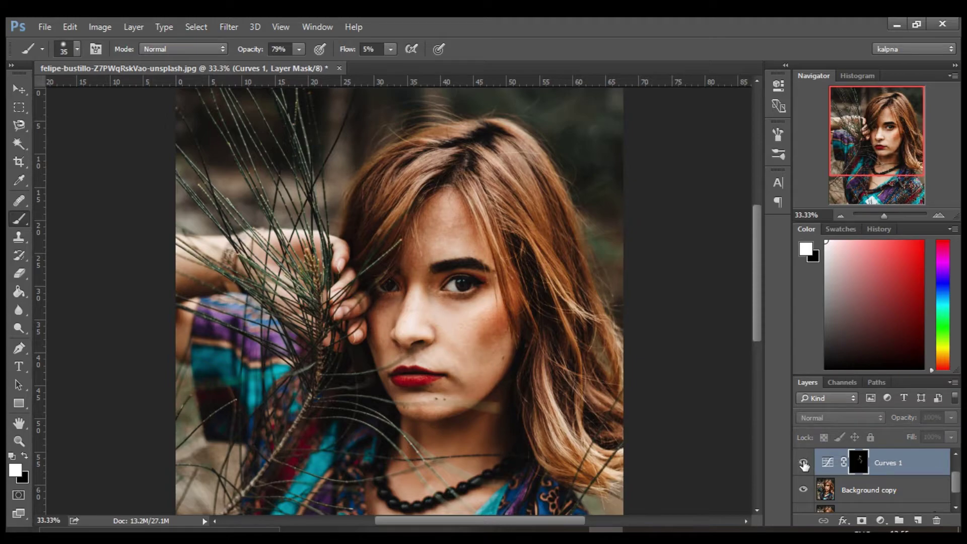
left_click(804, 463)
Step: Rename the Curves 1 layer as doge and the Curves 2 layer as burn
scroll(890, 471, "up", 1)
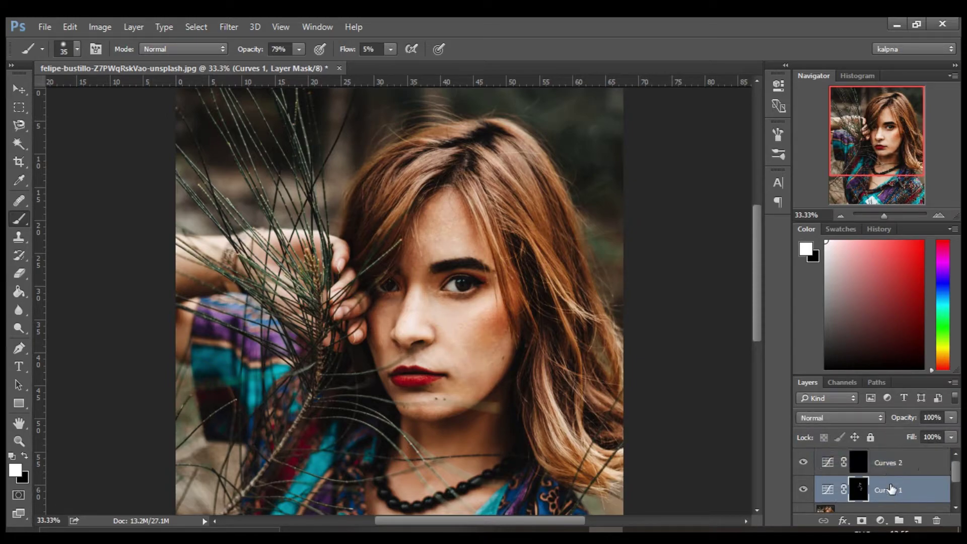
double_click(892, 489)
type("doge")
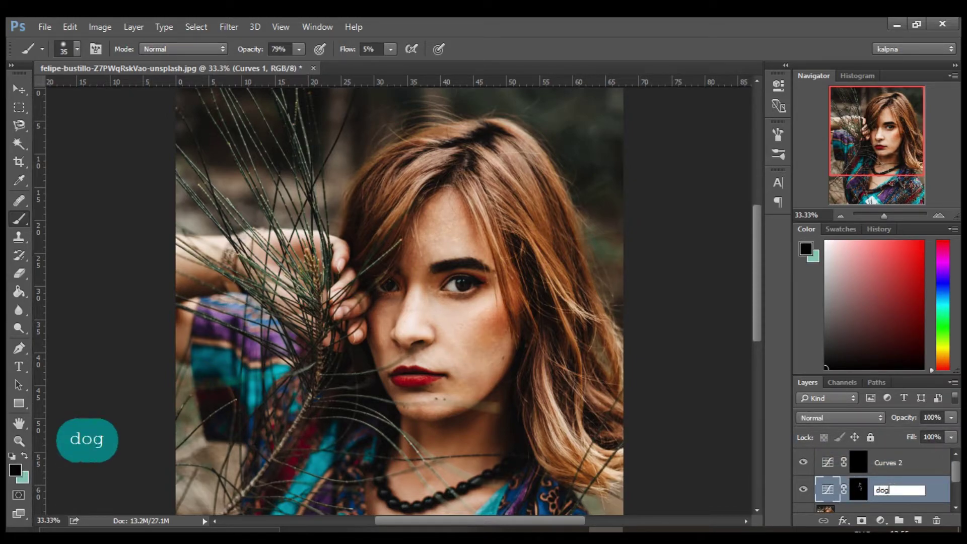
double_click(889, 463)
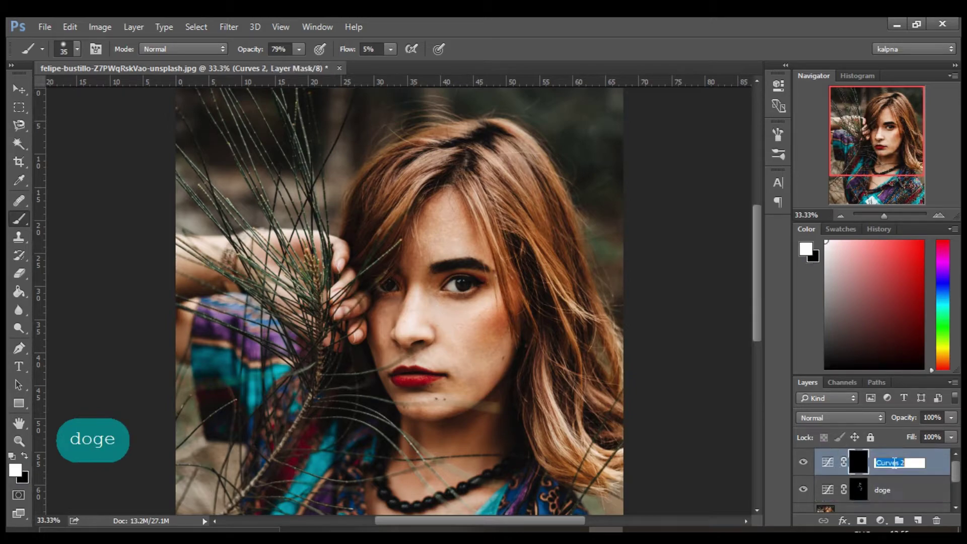
key("BackSpace")
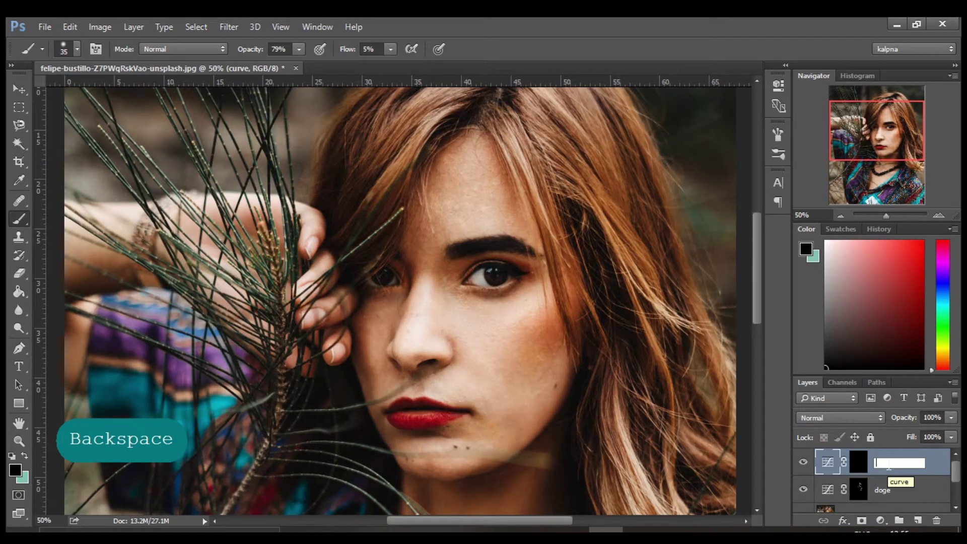
type("burn")
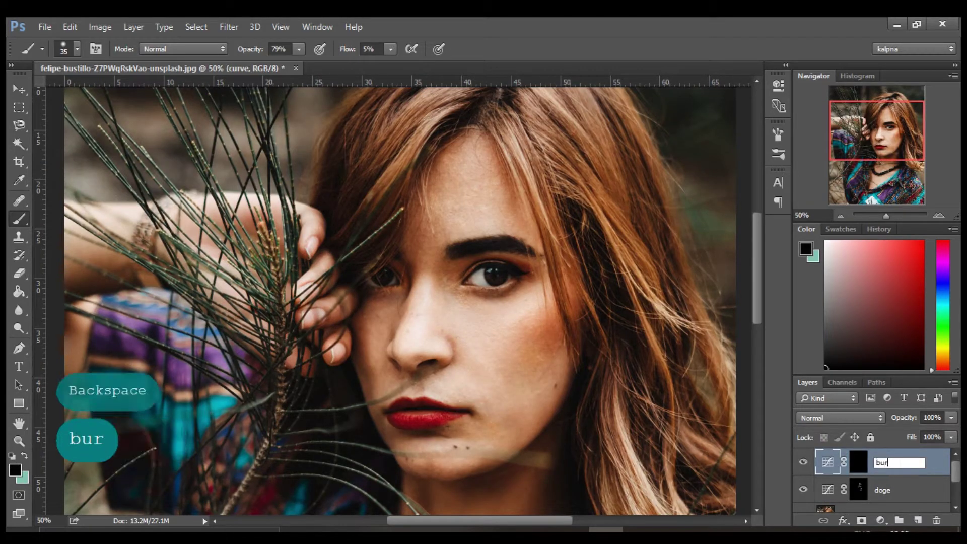
Step: Target the burn layer's mask and paint white over the nose area with the brush at size 125
left_click(858, 462)
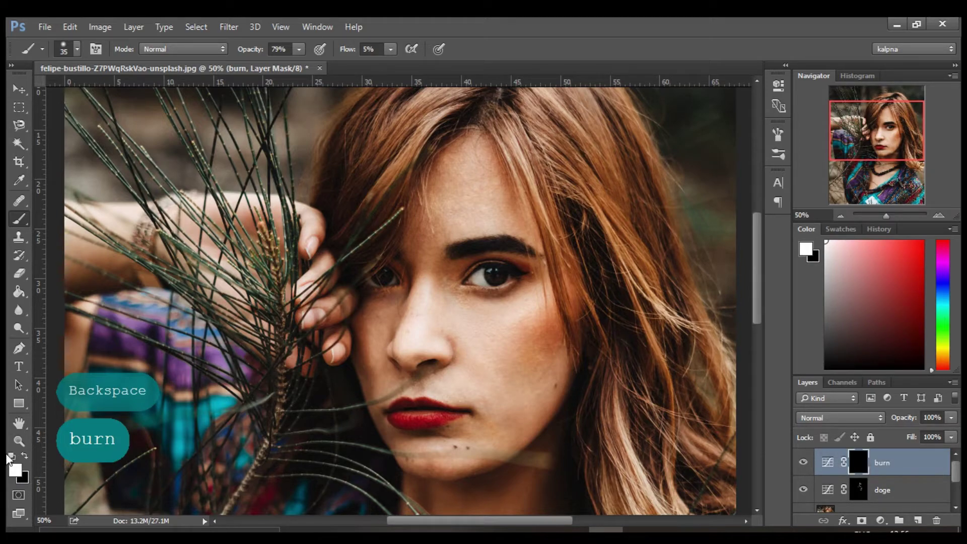
key("x")
key("x")
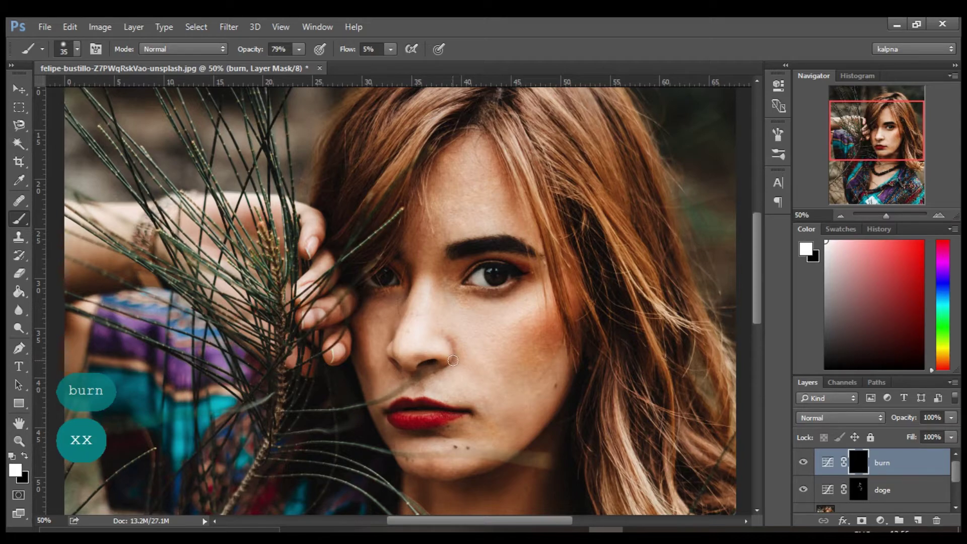
key("bracketright")
key("bracketright")
key("bracketright")
key("bracketright")
key("bracketright")
key("bracketright")
key("bracketright")
key("bracketright")
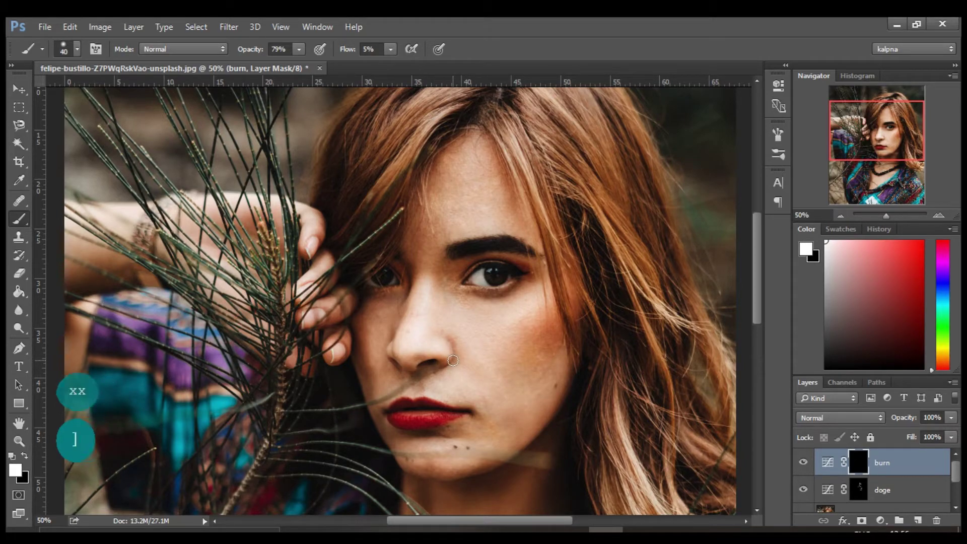
key("bracketright")
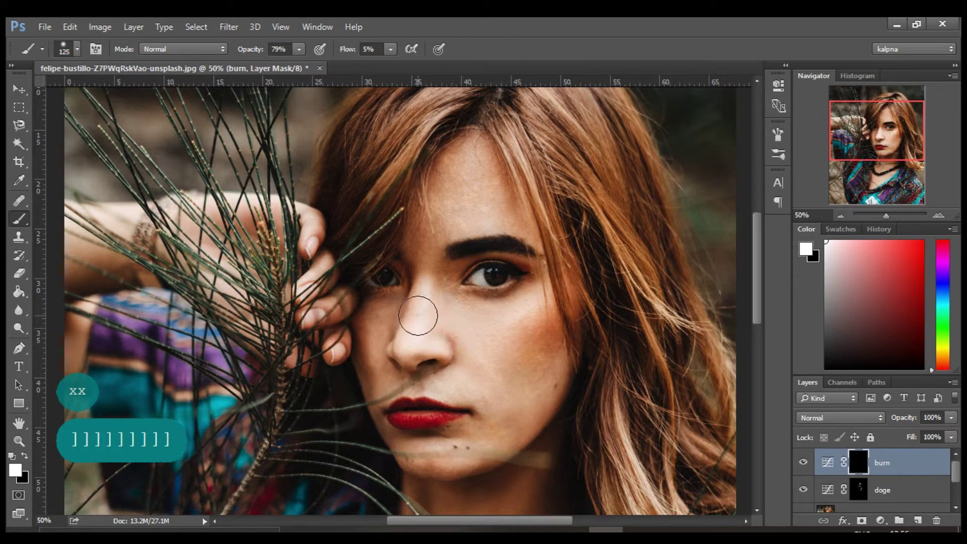
Step: Paint white on the burn mask around the eyebrow and eye with the brush at size 80
scroll(481, 216, "up", 1)
key("bracketleft")
key("bracketleft")
key("bracketleft")
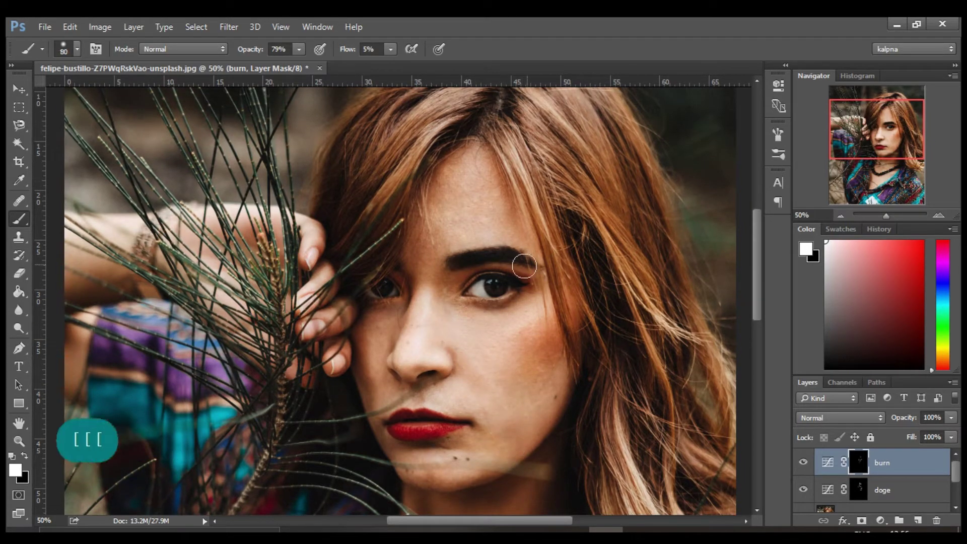
scroll(544, 312, "down", 3)
Step: Duplicate the Background copy layer beneath the doge and burn Curves layers
key("alt+bracketleft")
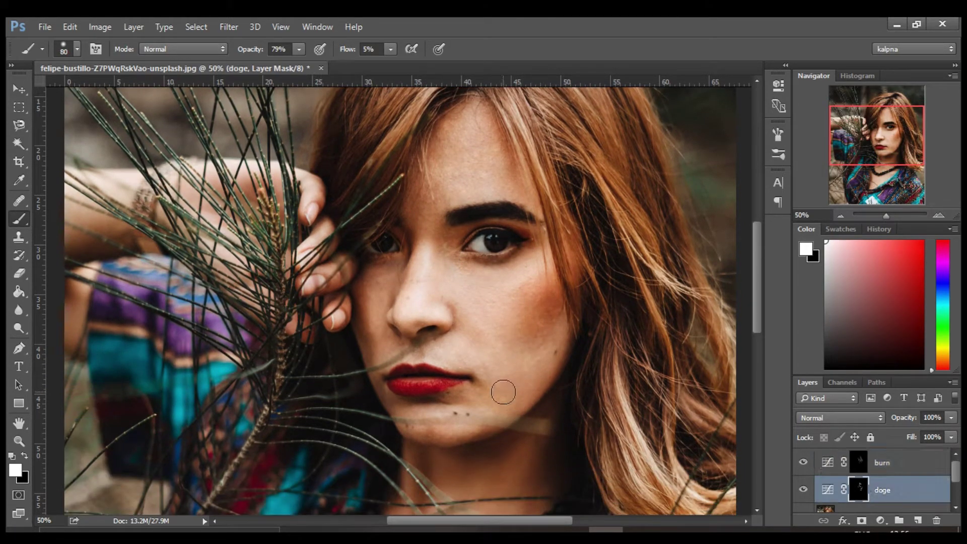
scroll(893, 478, "down", 1)
left_click(904, 494)
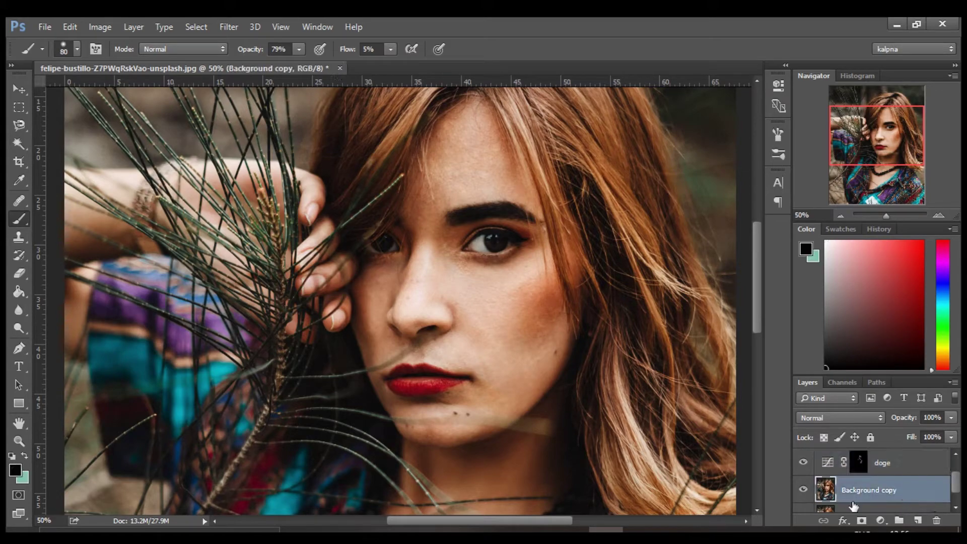
left_click_drag(906, 496, 917, 518)
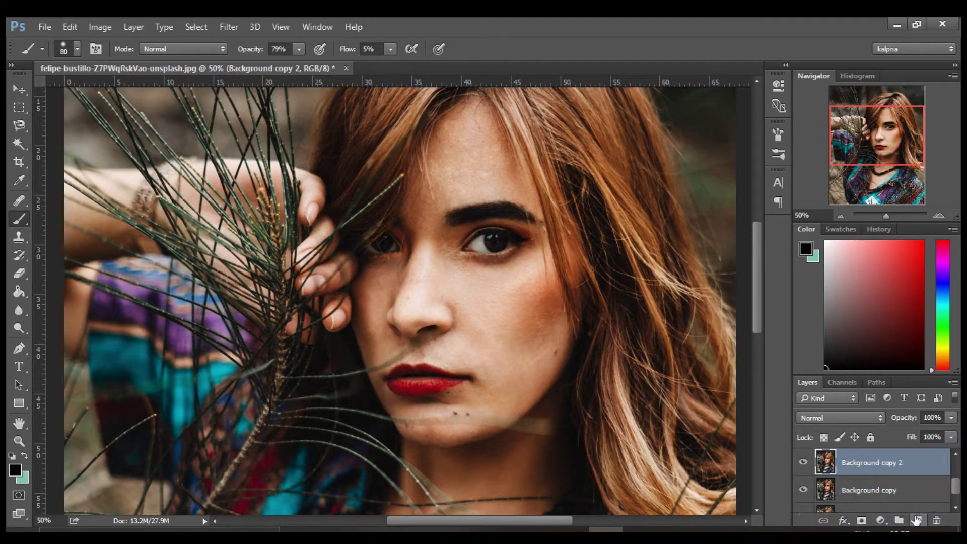
Step: Rename the Background copy layer as smoothness and hide the Background copy 2 layer above it
double_click(875, 490)
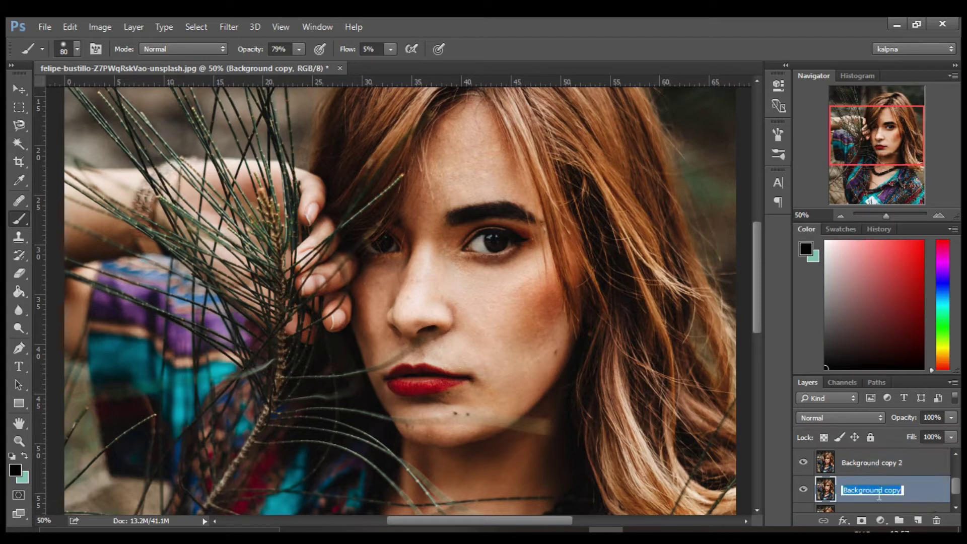
type("s")
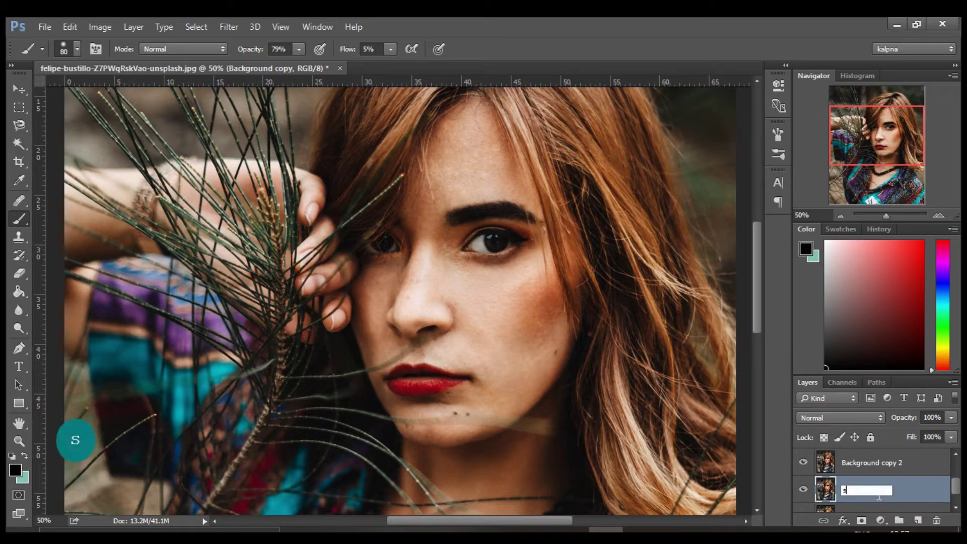
type("moothness")
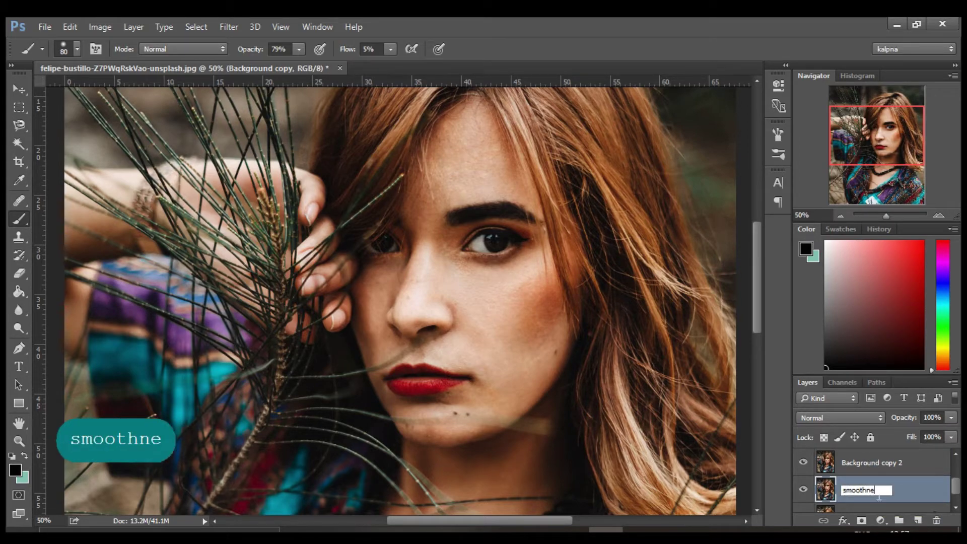
key("Return")
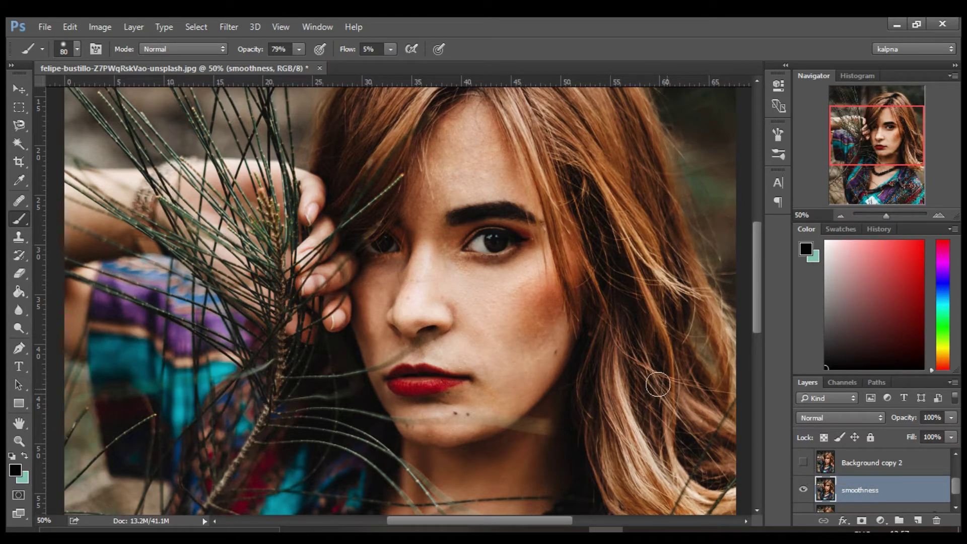
Step: Apply a Gaussian Blur with a radius of 19 pixels to the smoothness layer
left_click(224, 29)
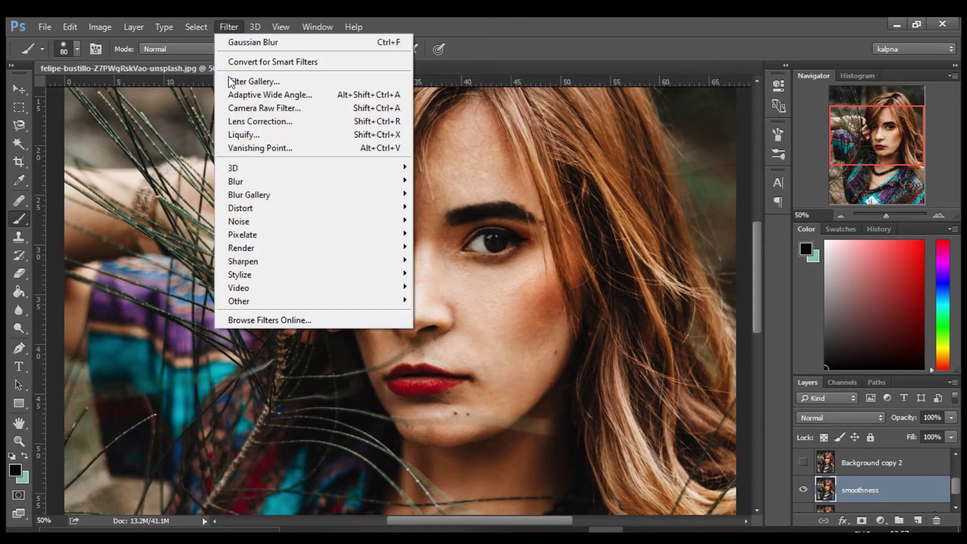
mouse_move(235, 180)
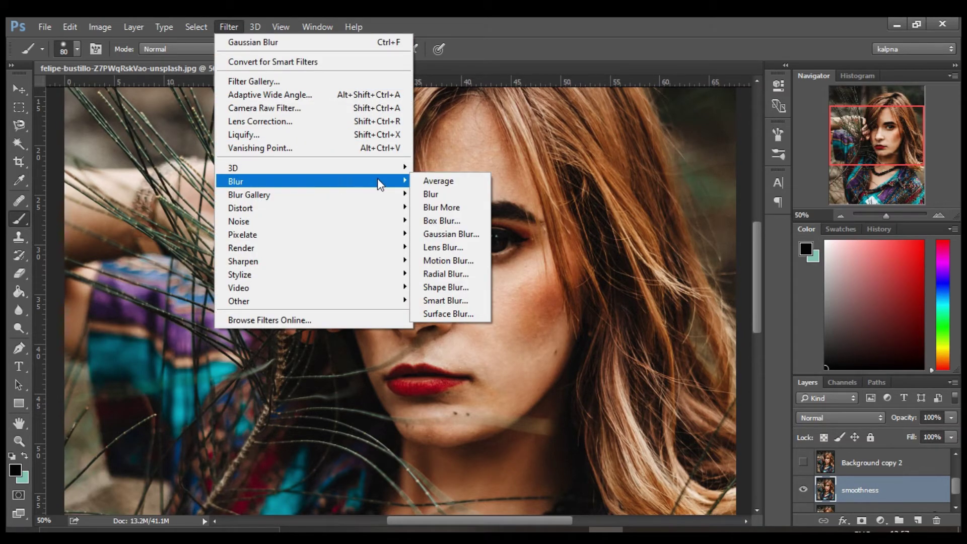
left_click(442, 236)
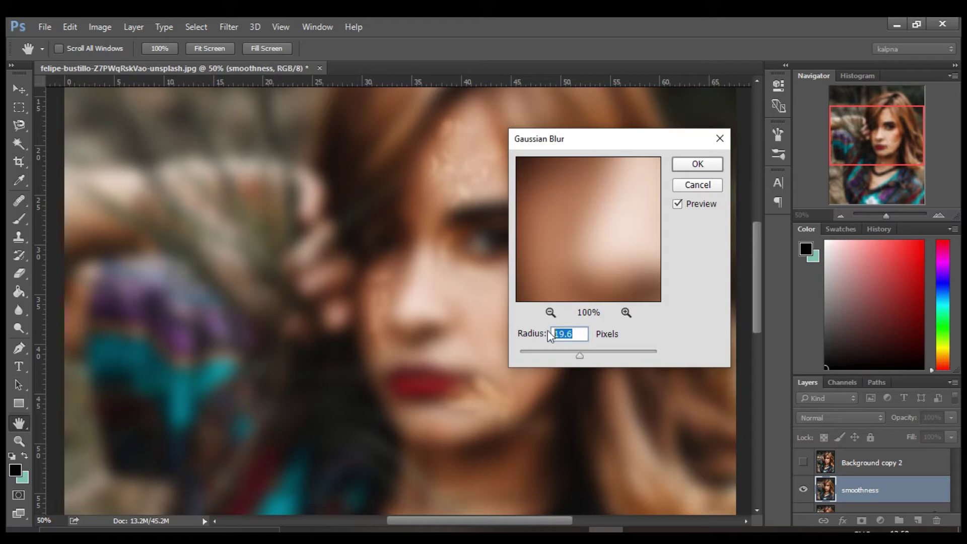
type("19")
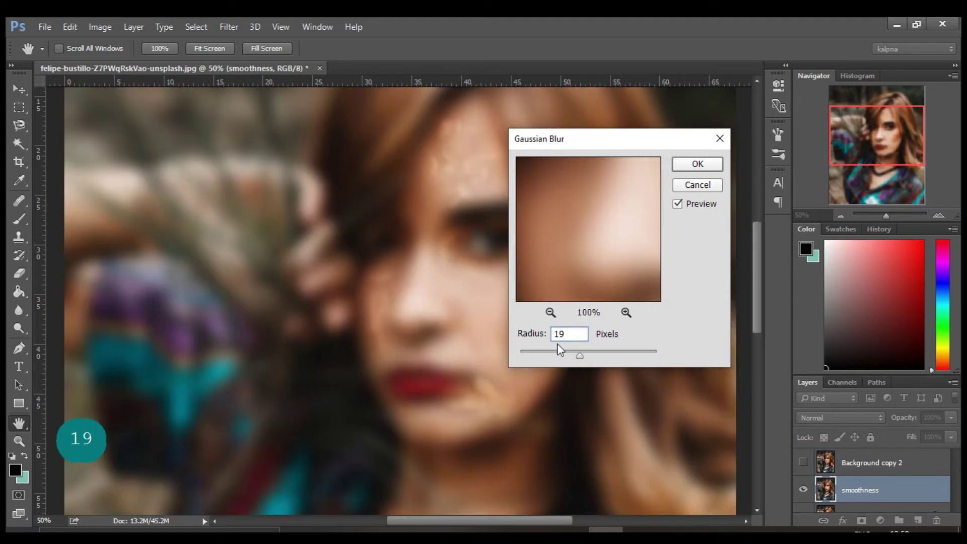
left_click(705, 165)
key("b")
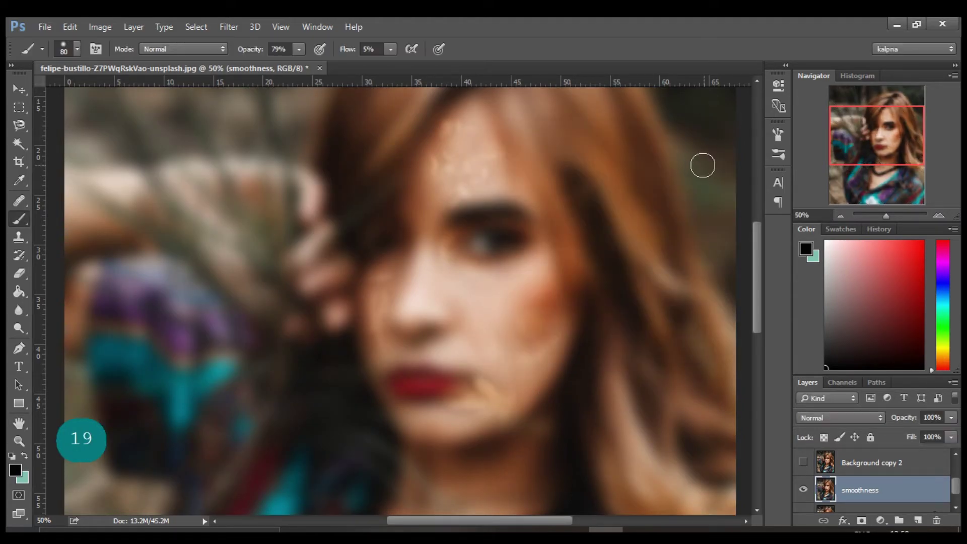
Step: Show and select the Background copy 2 layer and configure the Eraser with size 60 and 4% flow
left_click(804, 463)
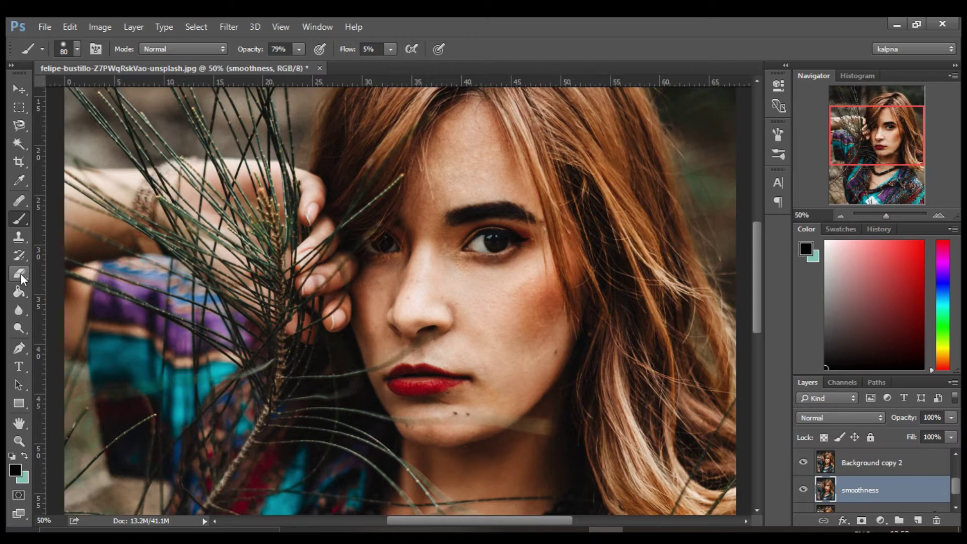
key("e")
left_click(829, 462)
key("bracketleft")
key("bracketleft")
key("bracketleft")
key("bracketleft")
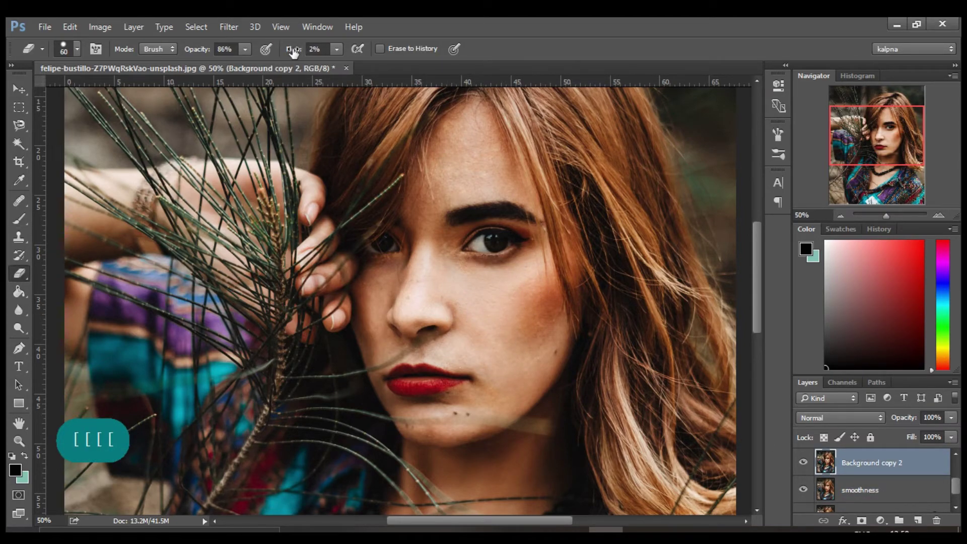
left_click_drag(292, 52, 294, 52)
left_click_drag(295, 52, 290, 54)
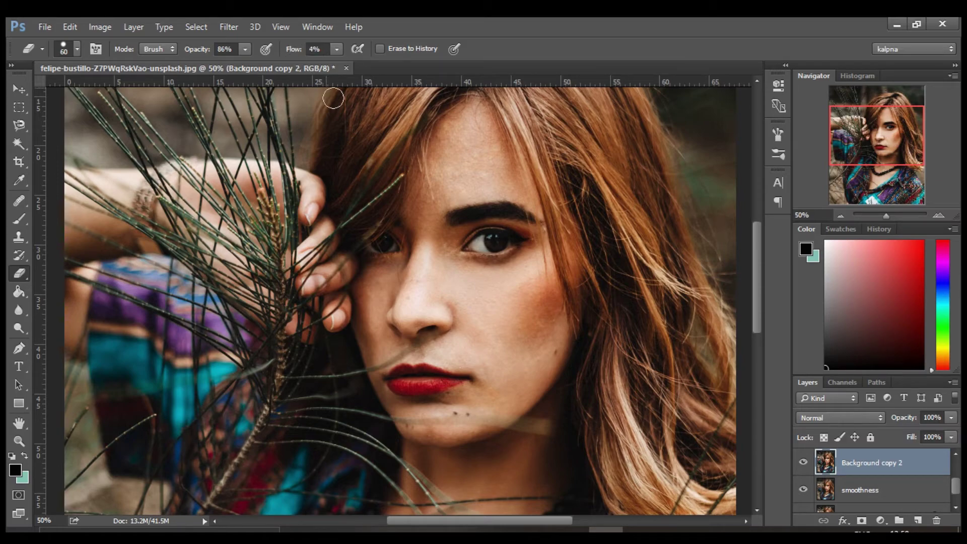
Step: Erase the facial skin on Background copy 2 with the Eraser at size 90 to blend in the blurred smoothness layer
key("bracketright")
key("bracketright")
key("bracketright")
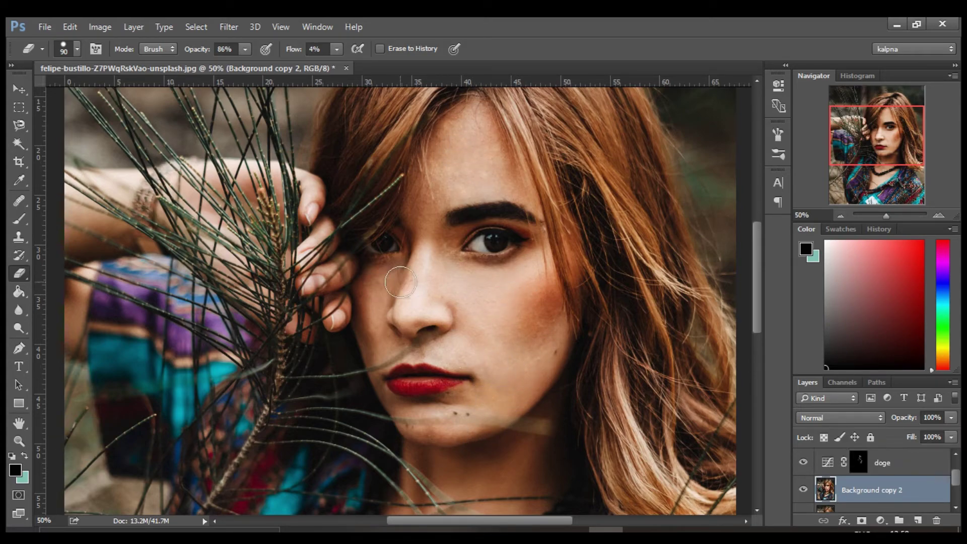
key("alt")
key("alt")
key("j")
key("bracketright")
key("bracketright")
key("bracketright")
key("bracketright")
key("b")
key("e")
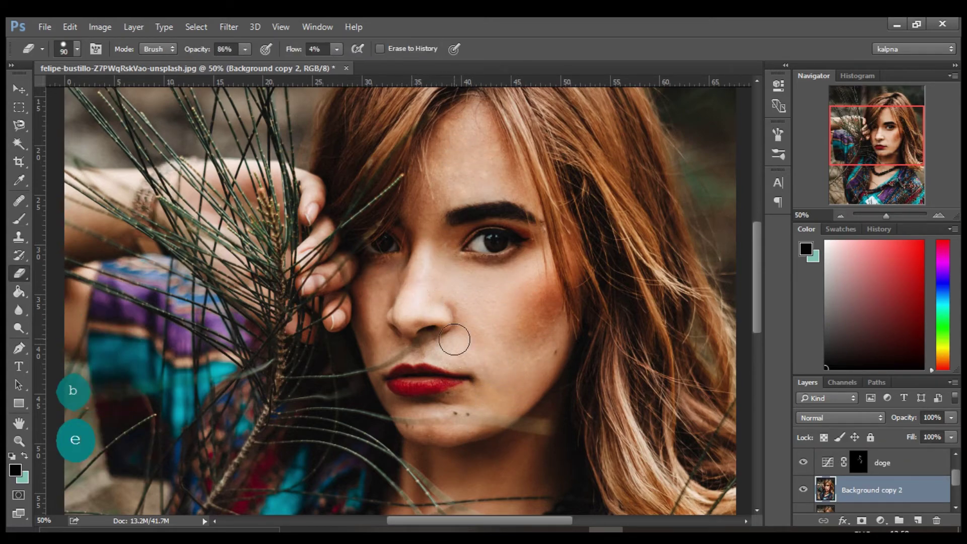
Step: Erase the smaller skin areas around the nose and eyes on Background copy 2 with the Eraser at size 45
scroll(439, 280, "down", 1)
key("bracketleft")
key("bracketleft")
key("bracketleft")
key("bracketleft")
key("bracketleft")
scroll(495, 381, "up", 1)
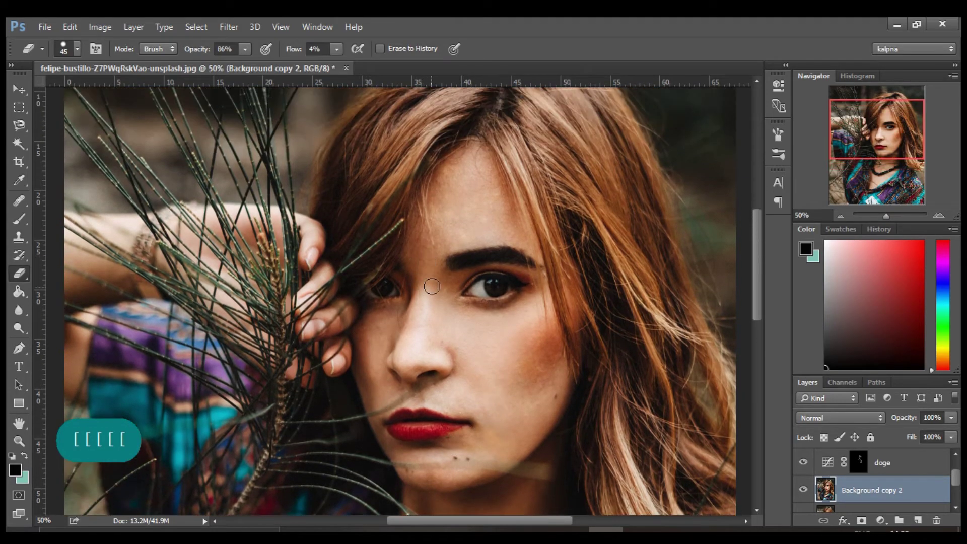
Step: Touch up the doge mask around the mouth and chin in black with the Brush at size 15
scroll(504, 199, "up", 1)
scroll(880, 493, "up", 1)
left_click(880, 490)
key("x")
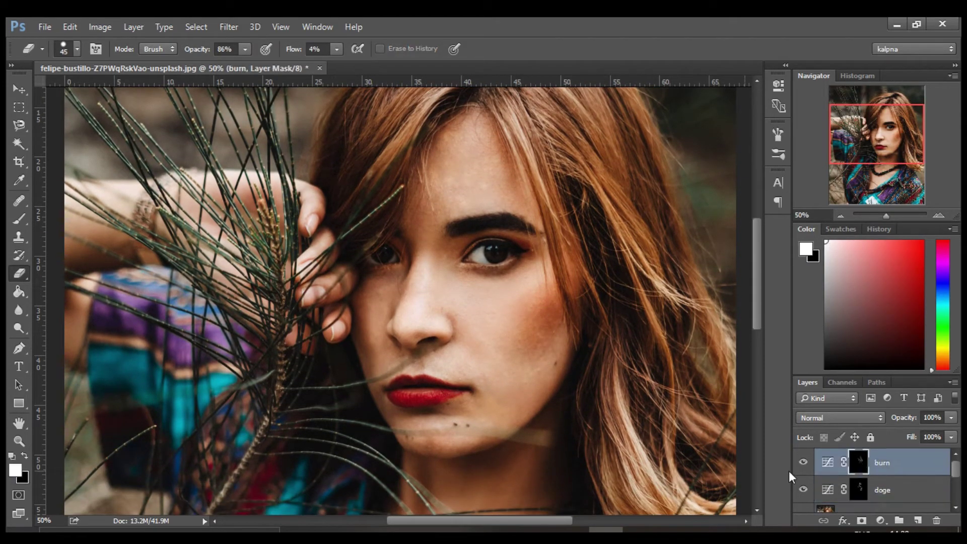
left_click(939, 215)
scroll(513, 378, "down", 2)
key("b")
key("bracketleft")
key("bracketleft")
key("bracketleft")
key("bracketleft")
key("bracketleft")
key("bracketleft")
key("bracketleft")
key("bracketleft")
key("bracketleft")
key("bracketleft")
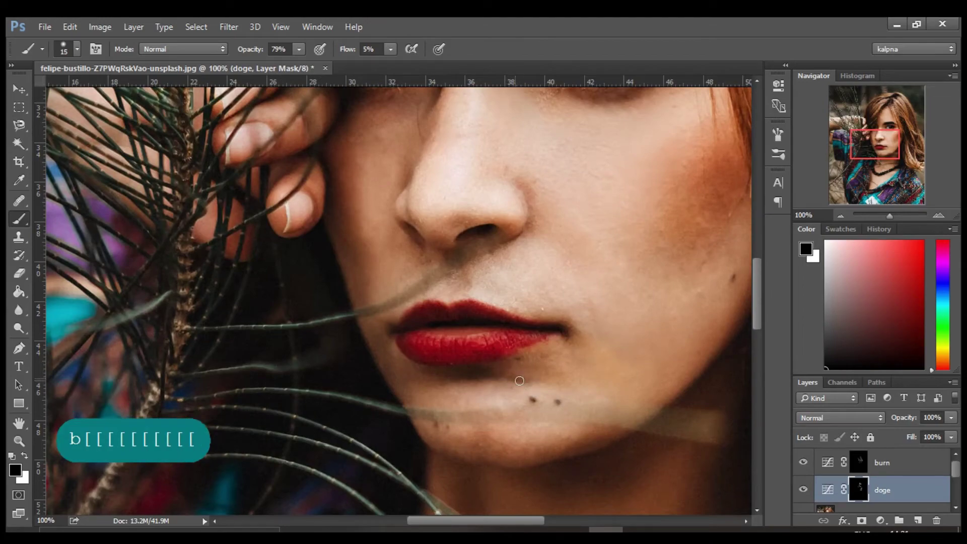
Step: Select all the retouching layers from burn down to just above Background and group them
left_click(841, 215)
left_click(841, 215)
left_click(841, 215)
left_click(886, 463)
scroll(897, 492, "down", 2)
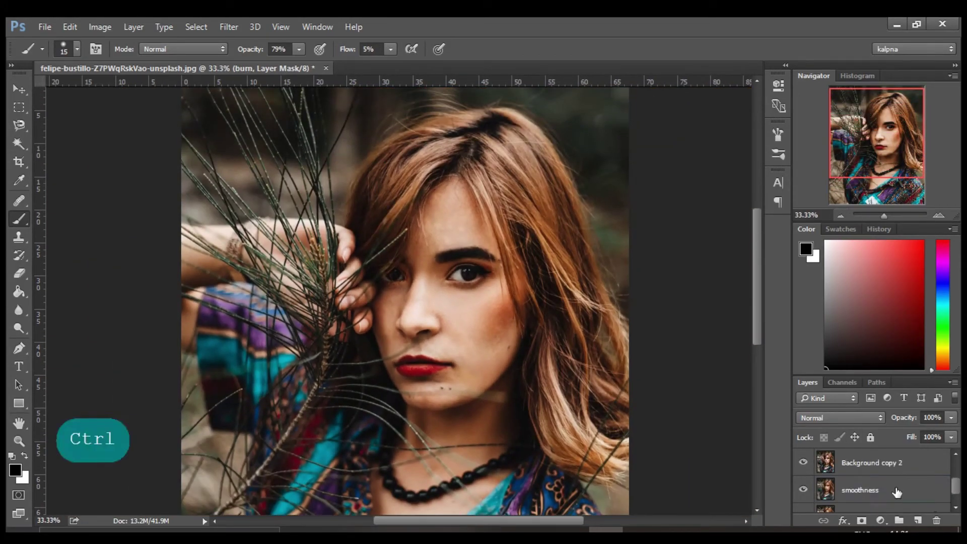
left_click(897, 492, "ctrl+shift")
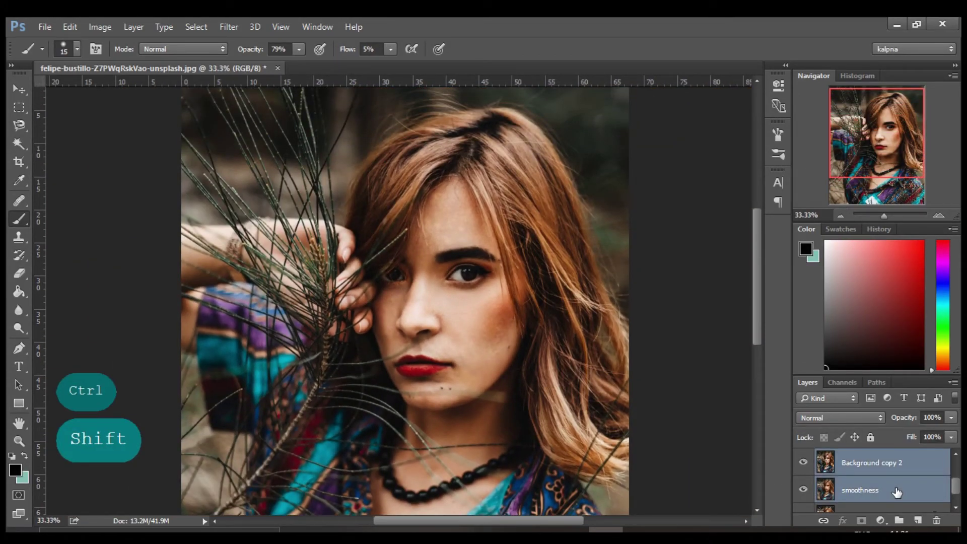
key("ctrl+g")
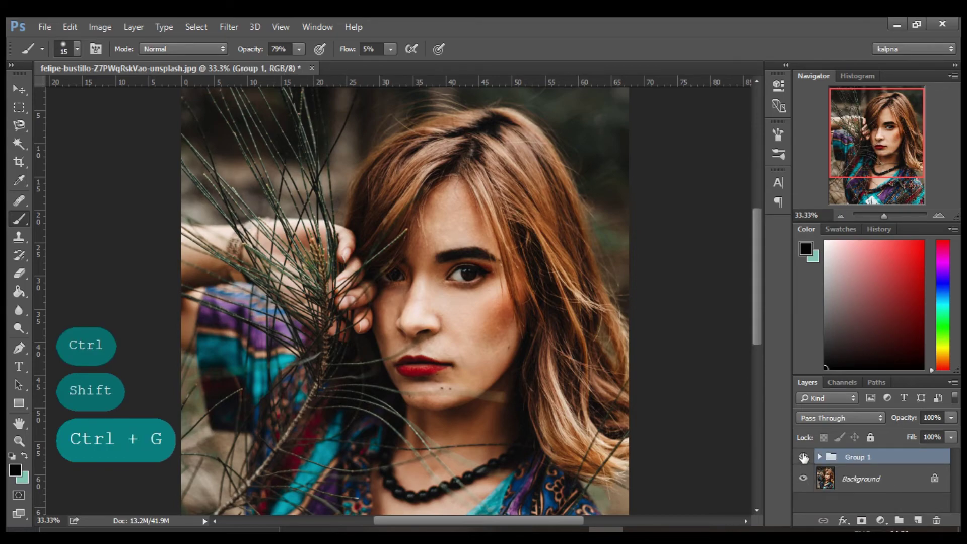
Step: Toggle the retouching group's visibility to compare the face before and after, both in the wider view and at 50% zoom
left_click(803, 458)
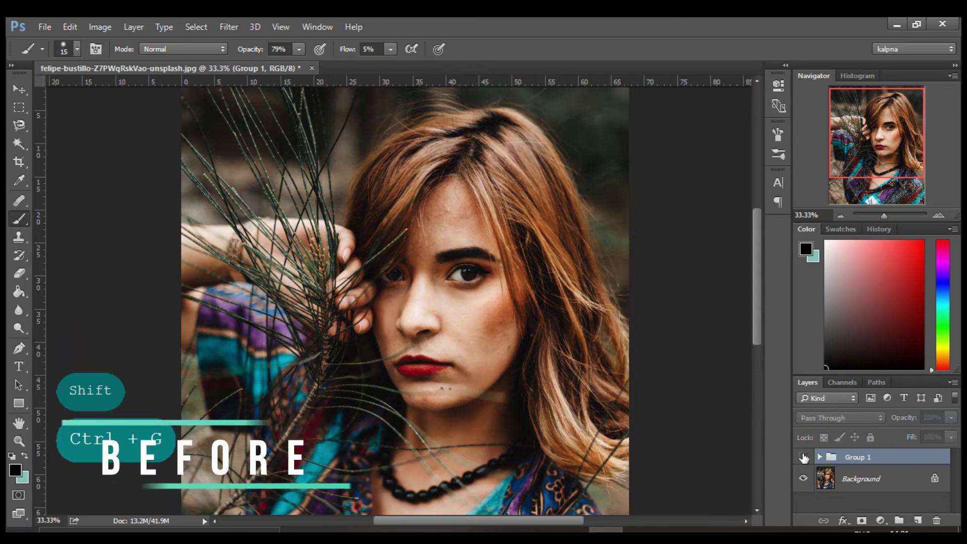
left_click(804, 458)
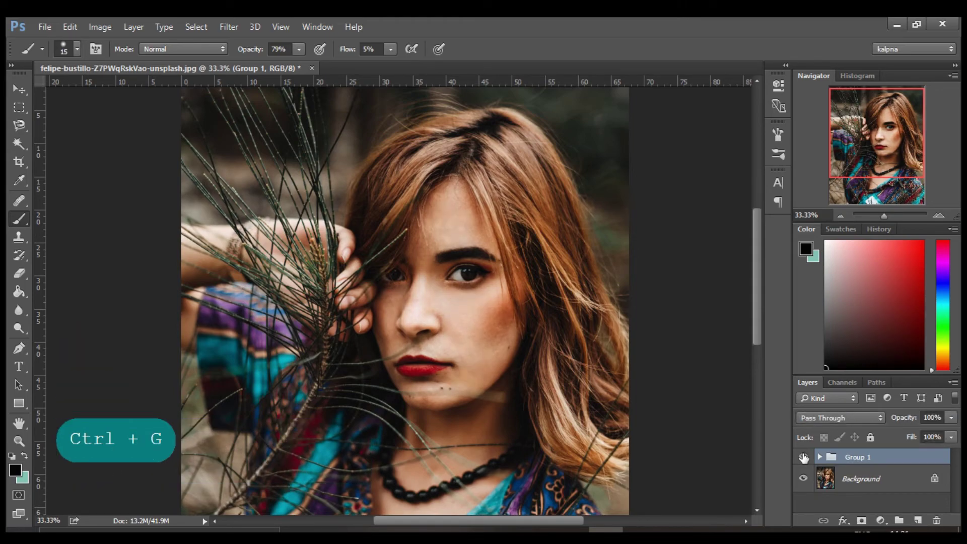
left_click(935, 214)
left_click_drag(890, 157, 894, 155)
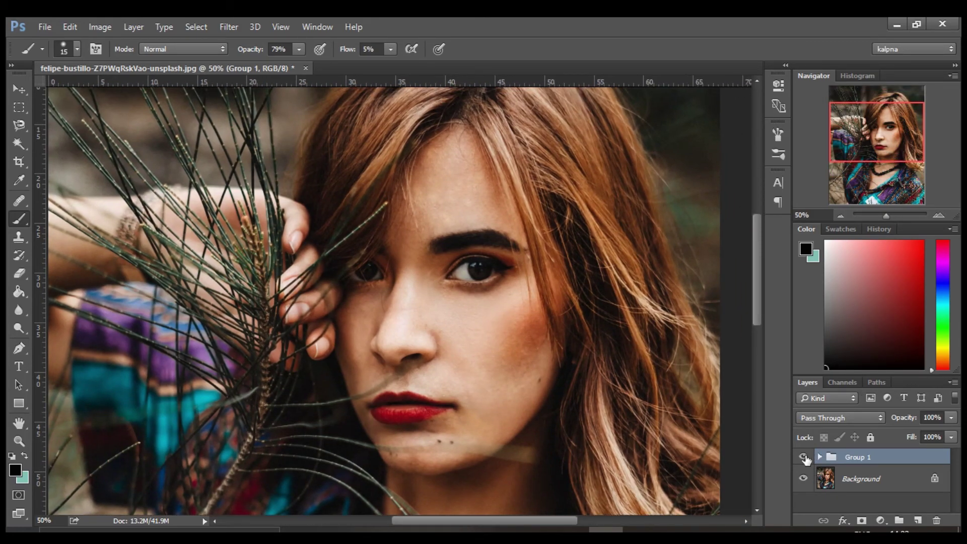
left_click(805, 457)
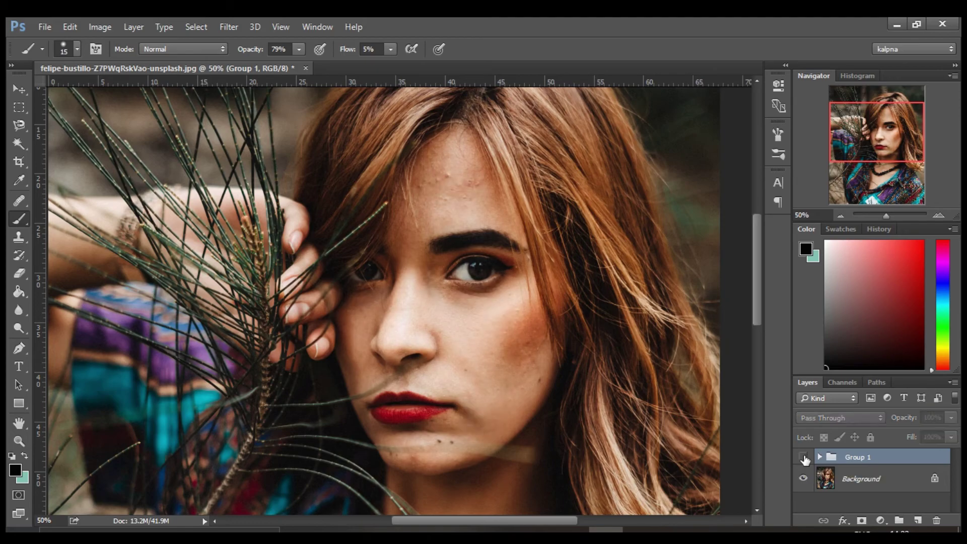
left_click(804, 457)
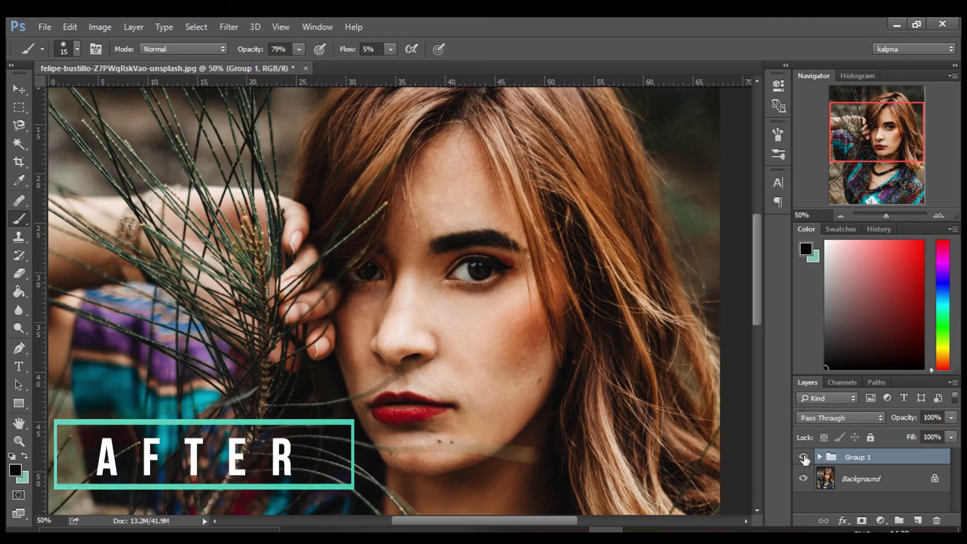
left_click(804, 458)
left_click(804, 457)
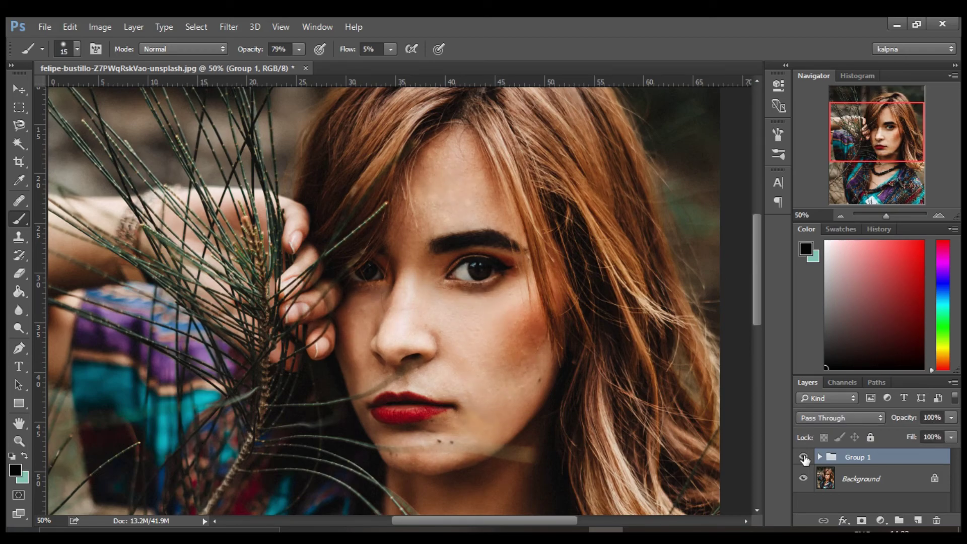